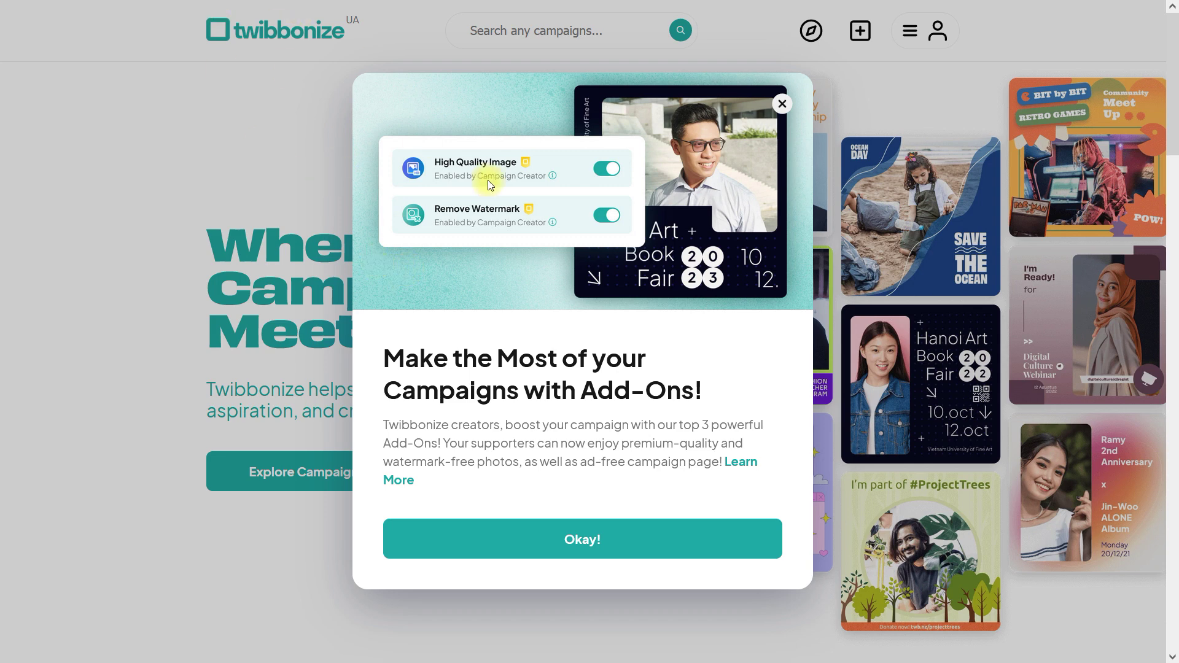
# Close the 'Make the Most of your Campaigns with Add-Ons!' announcement to reveal the landing page.
pyautogui.click(781, 105)
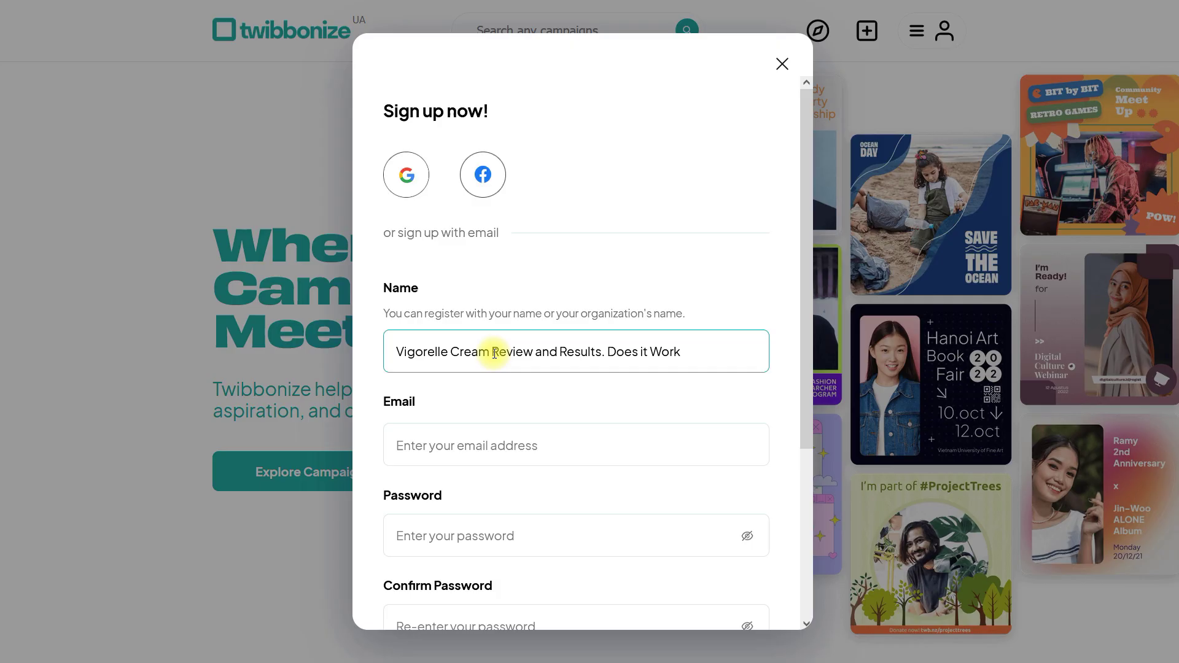
pyautogui.write('?')
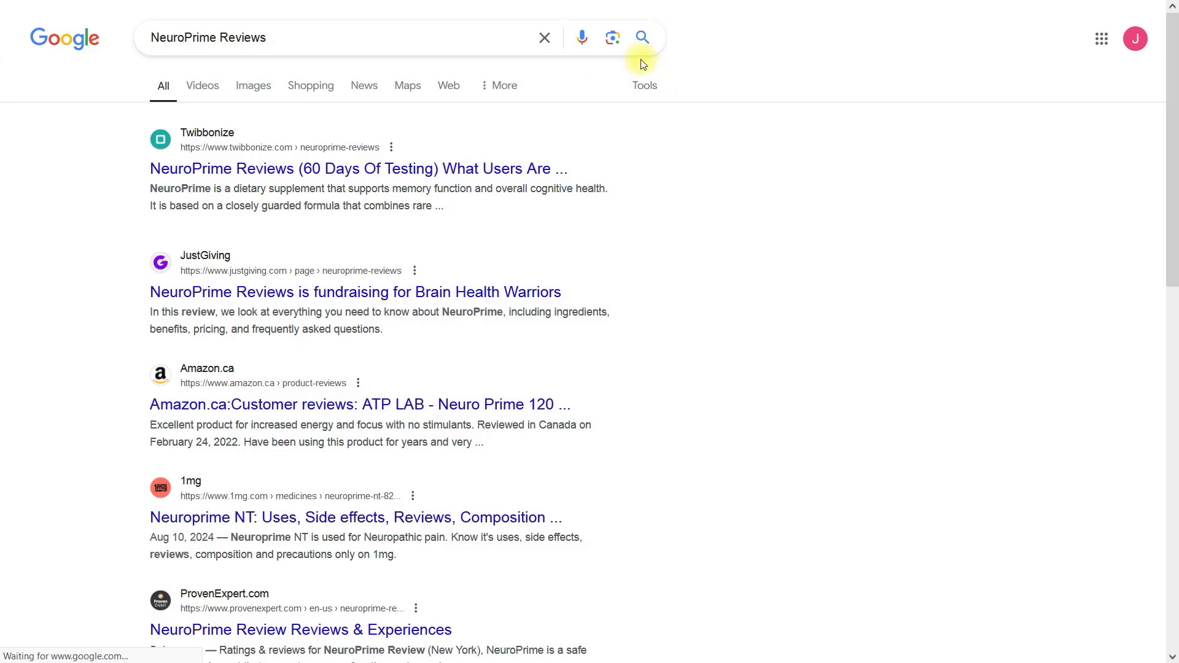
# Rerun the NeuroPrime Reviews and Airy CBD Gummies Supplement searches and scroll the results.
pyautogui.click(641, 41)
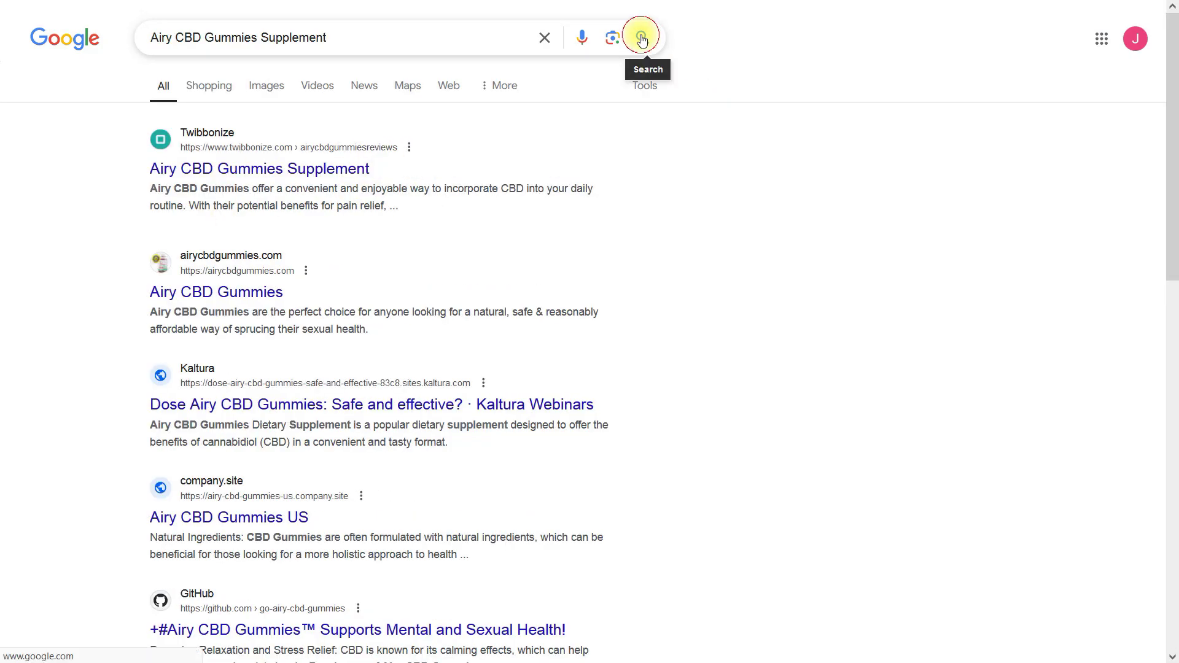
pyautogui.click(641, 41)
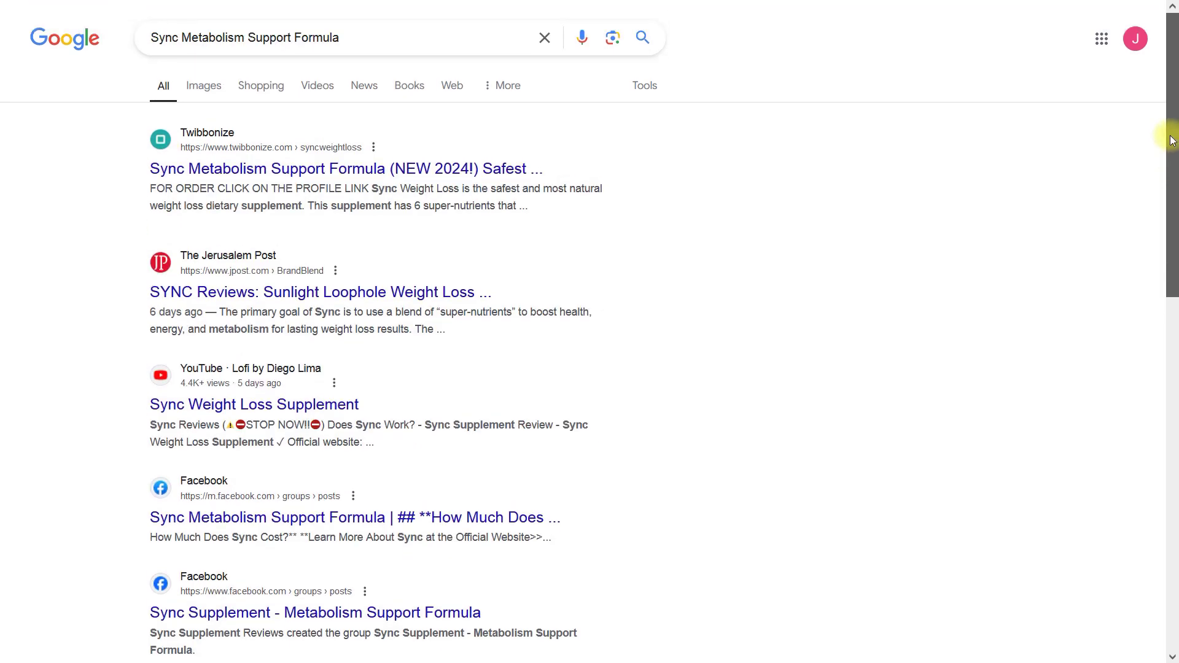
pyautogui.click(642, 36)
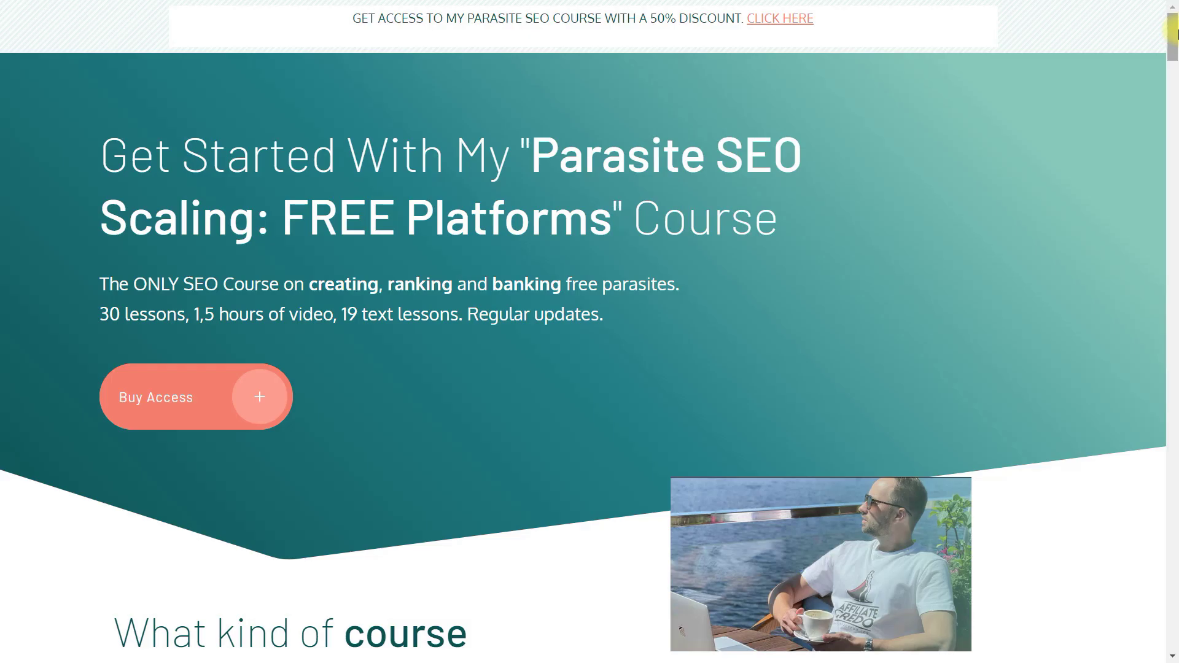
pyautogui.scroll(-7, 1172, 66)
pyautogui.scroll(-9, 1173, 66)
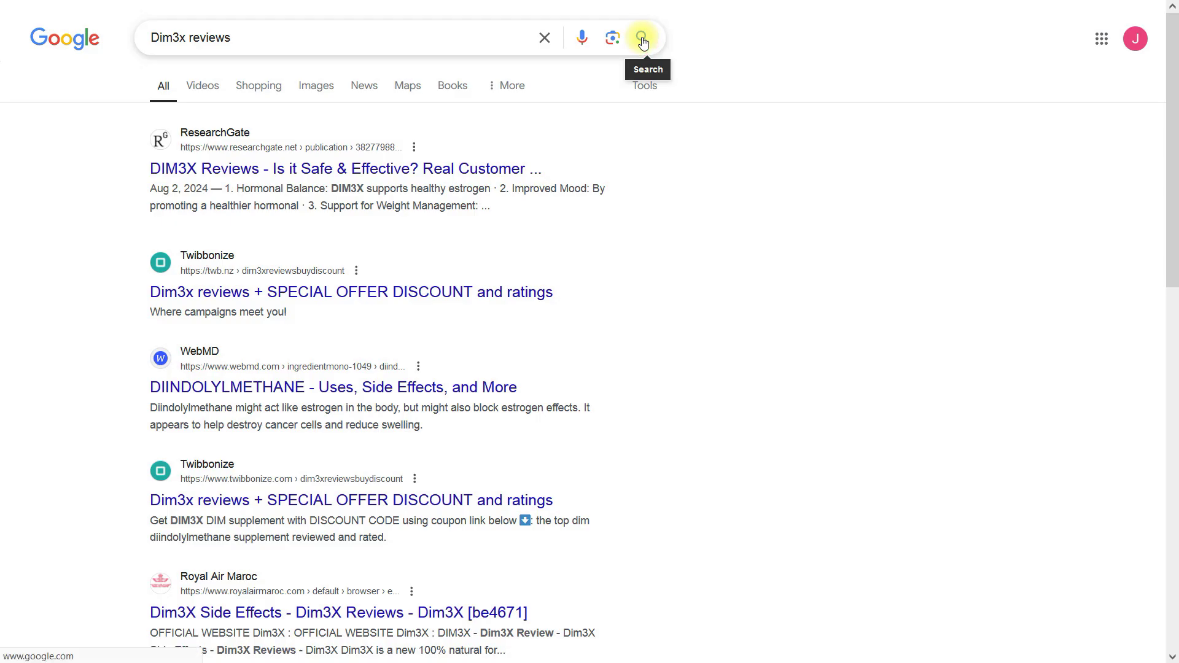
# Search Dim3x reviews and open its Twibbonize profile result.
pyautogui.click(643, 39)
pyautogui.click(754, 184)
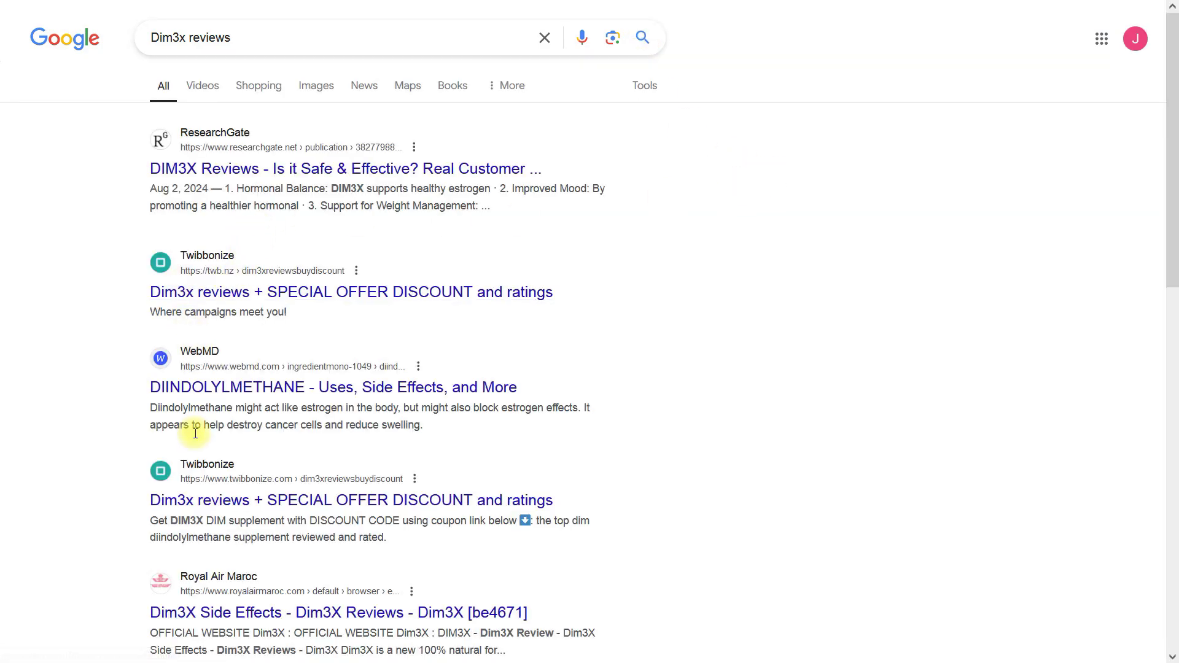
pyautogui.click(220, 507)
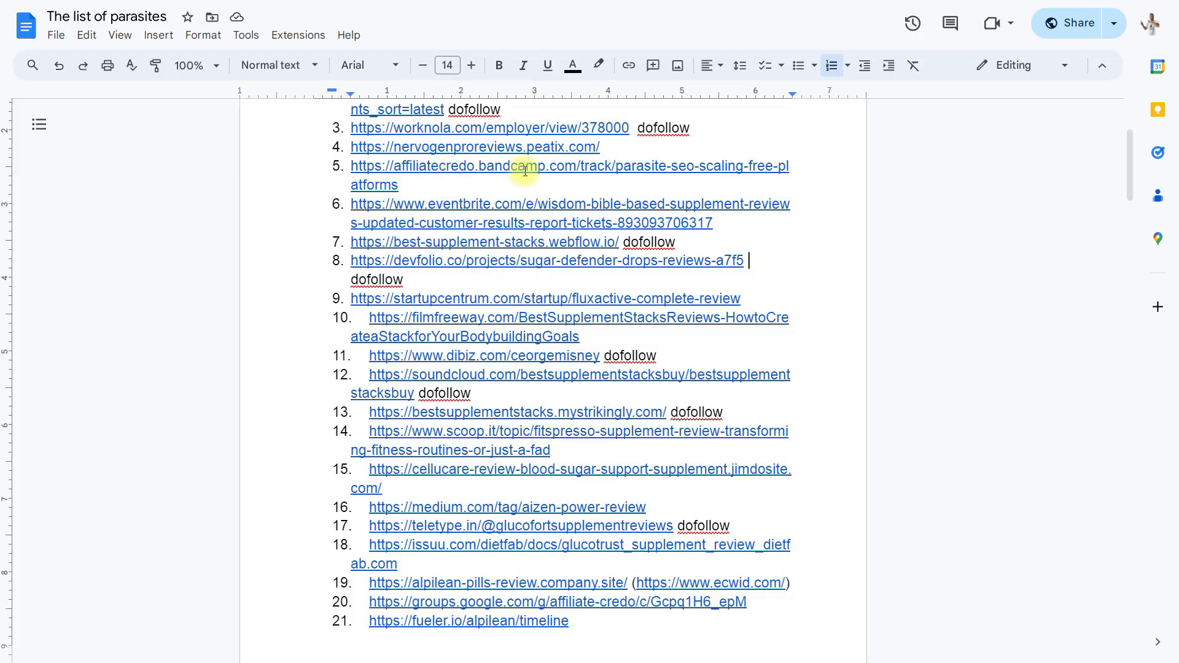
# Scroll through the numbered links in The list of parasites, then view the Parasite management sheet.
pyautogui.moveTo(1135, 196); pyautogui.dragTo(1135, 230)
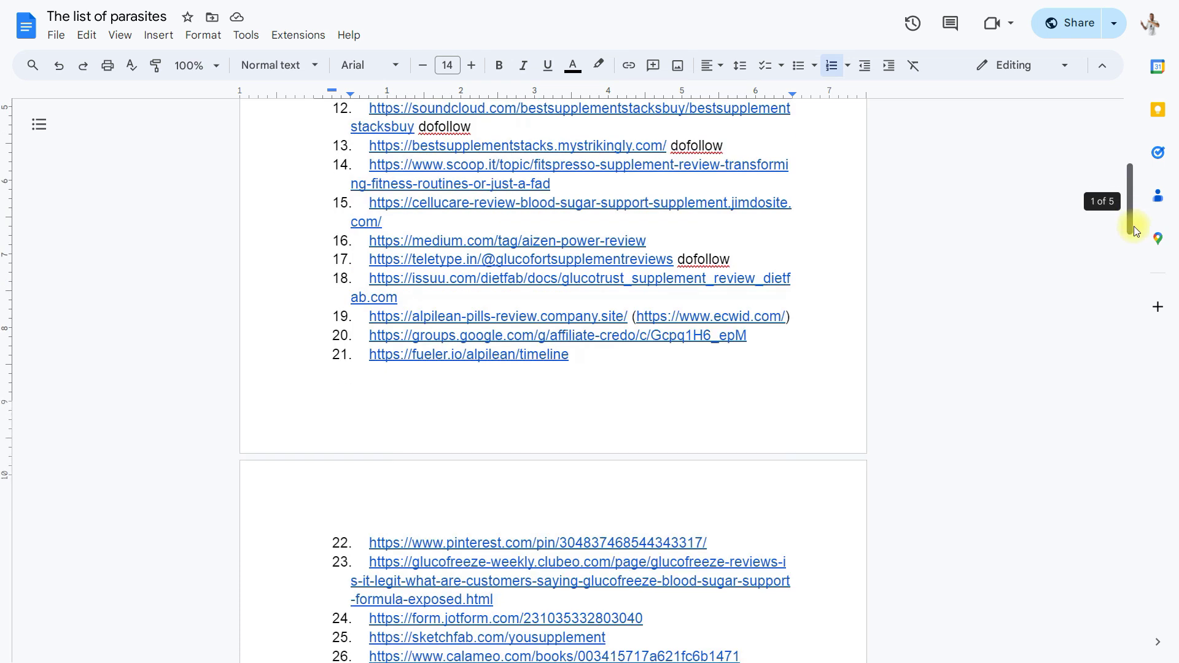
pyautogui.moveTo(1134, 230); pyautogui.dragTo(1135, 318)
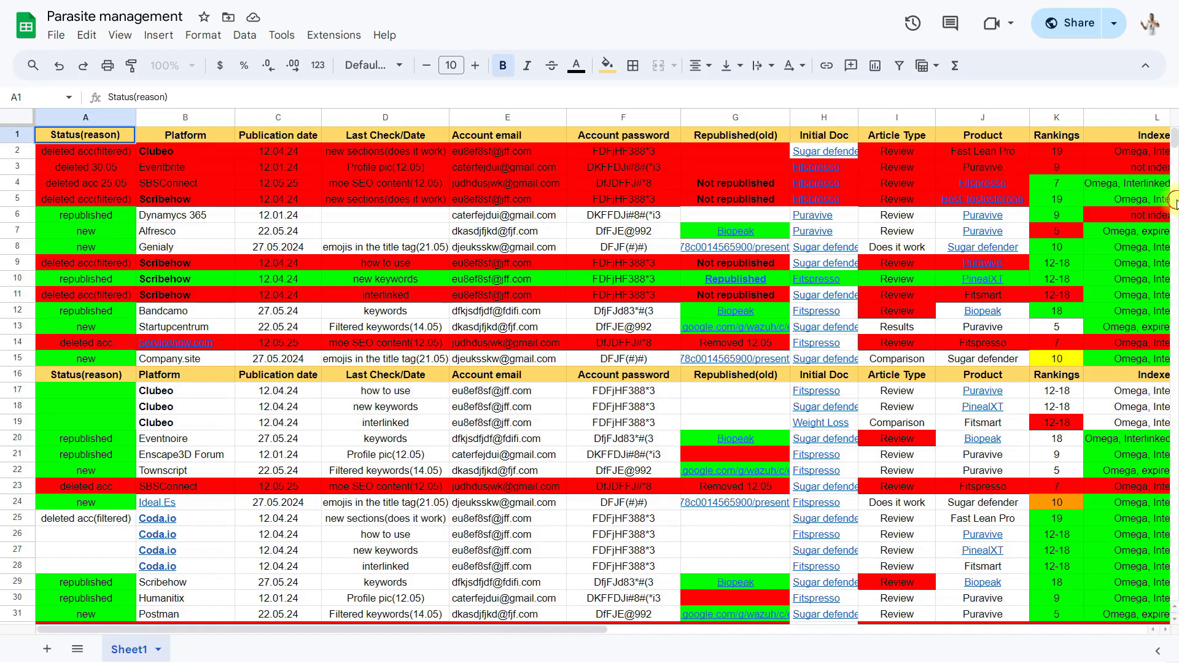
pyautogui.scroll(-10, 1163, 228)
pyautogui.scroll(10, 1153, 251)
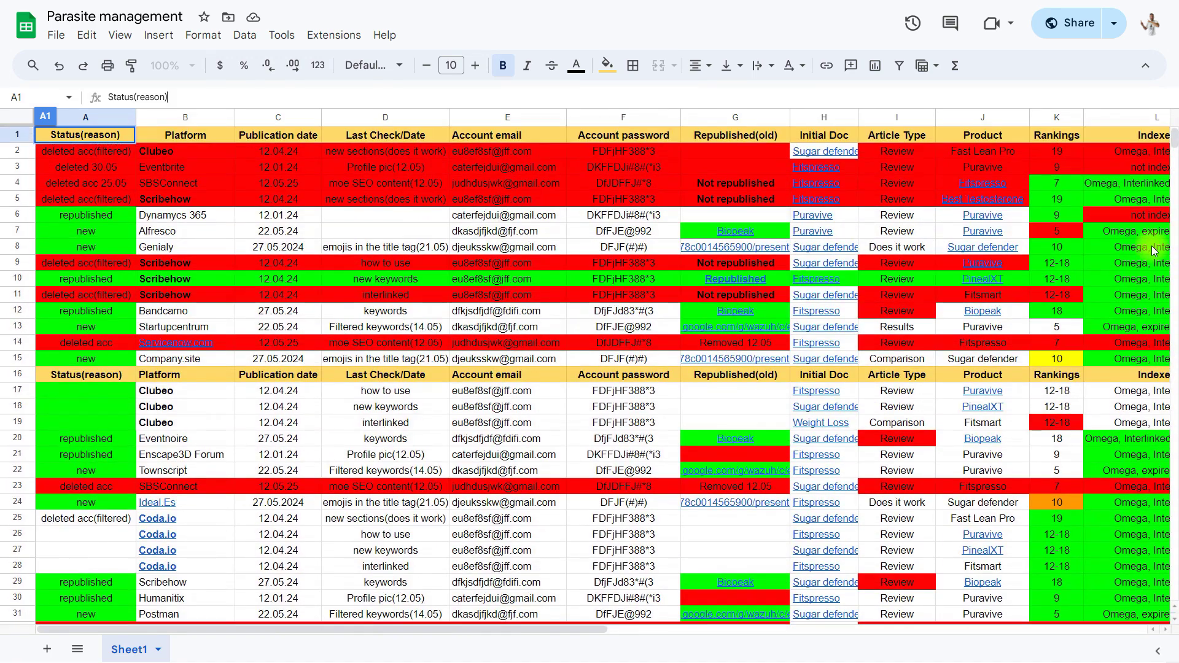
pyautogui.moveTo(150, 629); pyautogui.dragTo(478, 653)
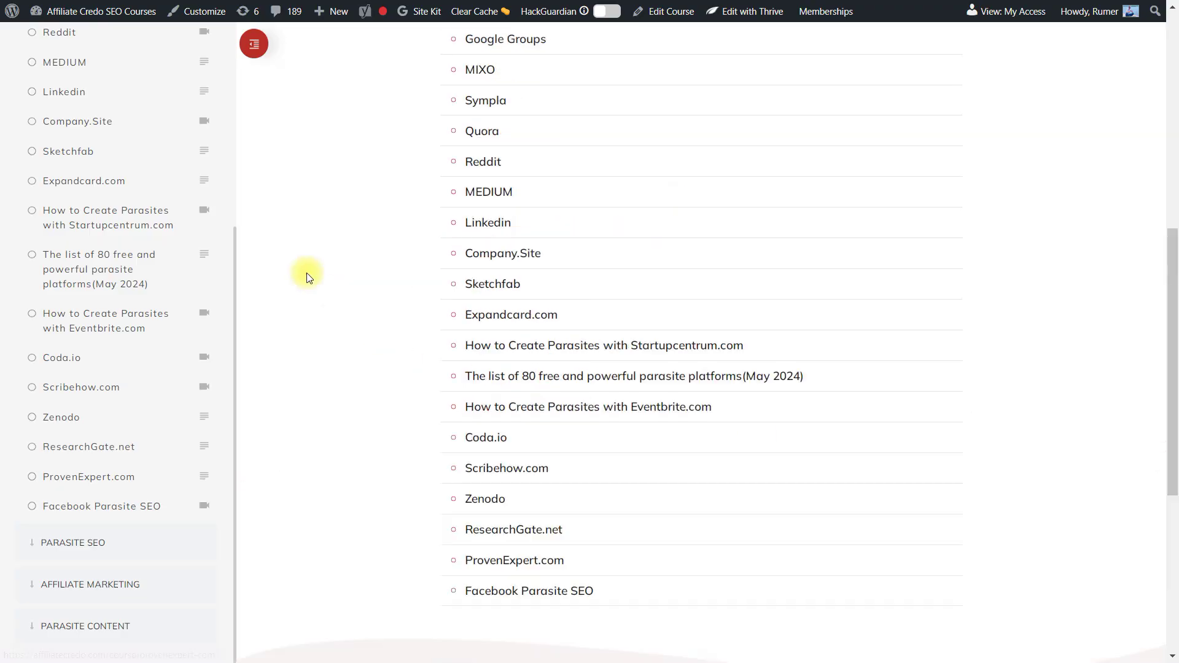
# Scroll up the Affiliate Credo parasite-platform lesson page.
pyautogui.scroll(15, 309, 278)
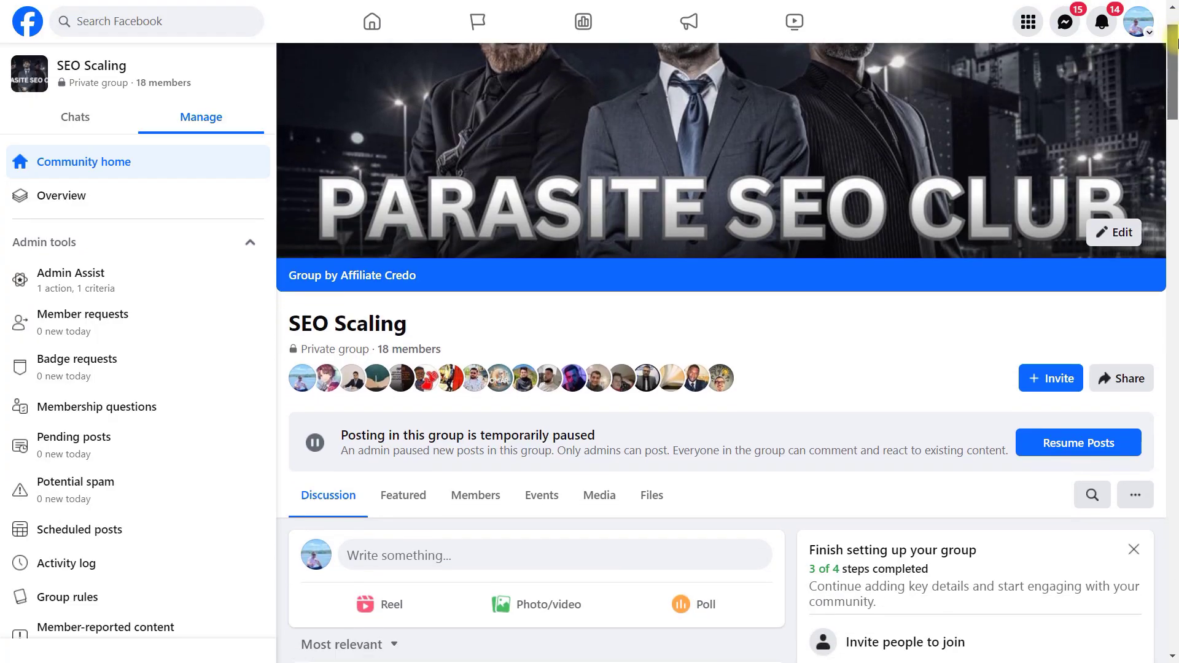
# Scroll down the SEO Scaling group feed, then the About Parasite SEO lesson list.
pyautogui.moveTo(1174, 43); pyautogui.dragTo(1174, 273)
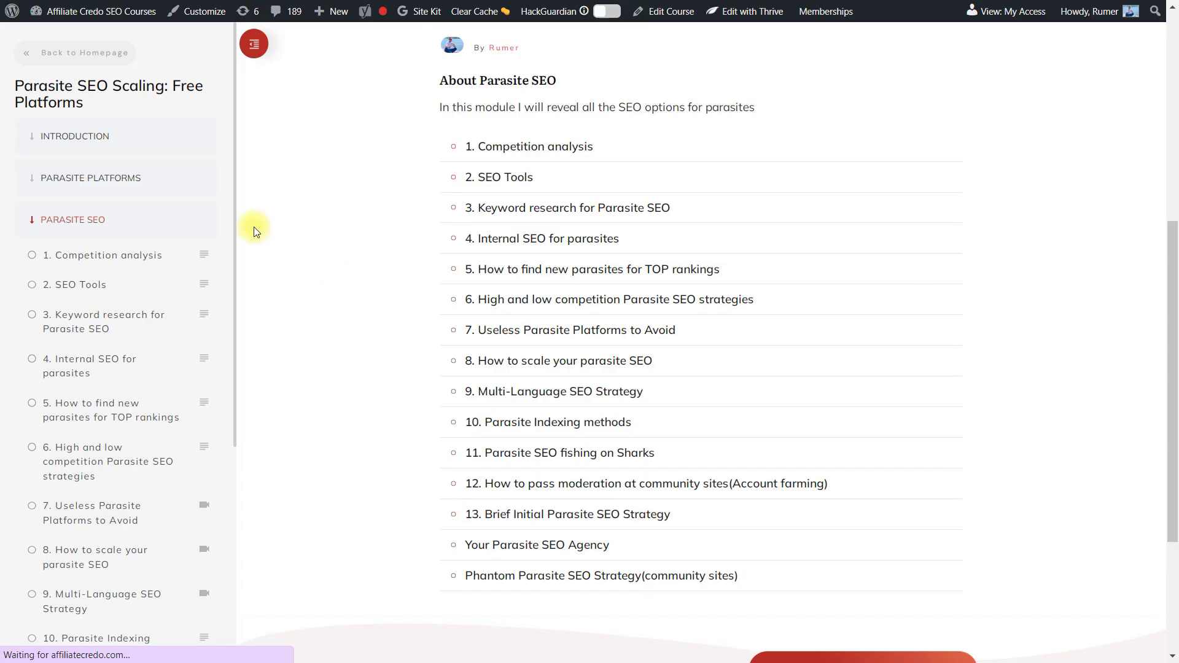
pyautogui.scroll(-3, 169, 256)
pyautogui.scroll(-5, 169, 256)
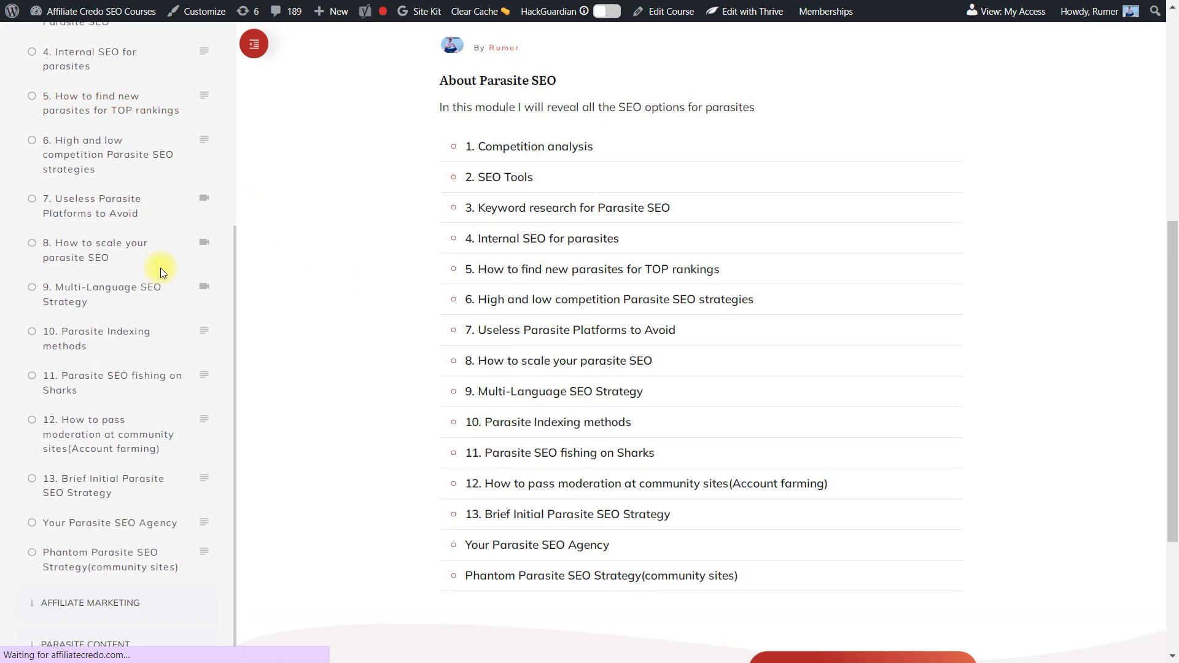
# Scroll through the AFFILIATE MARKETING module's lessons in the course sidebar.
pyautogui.scroll(-1, 161, 273)
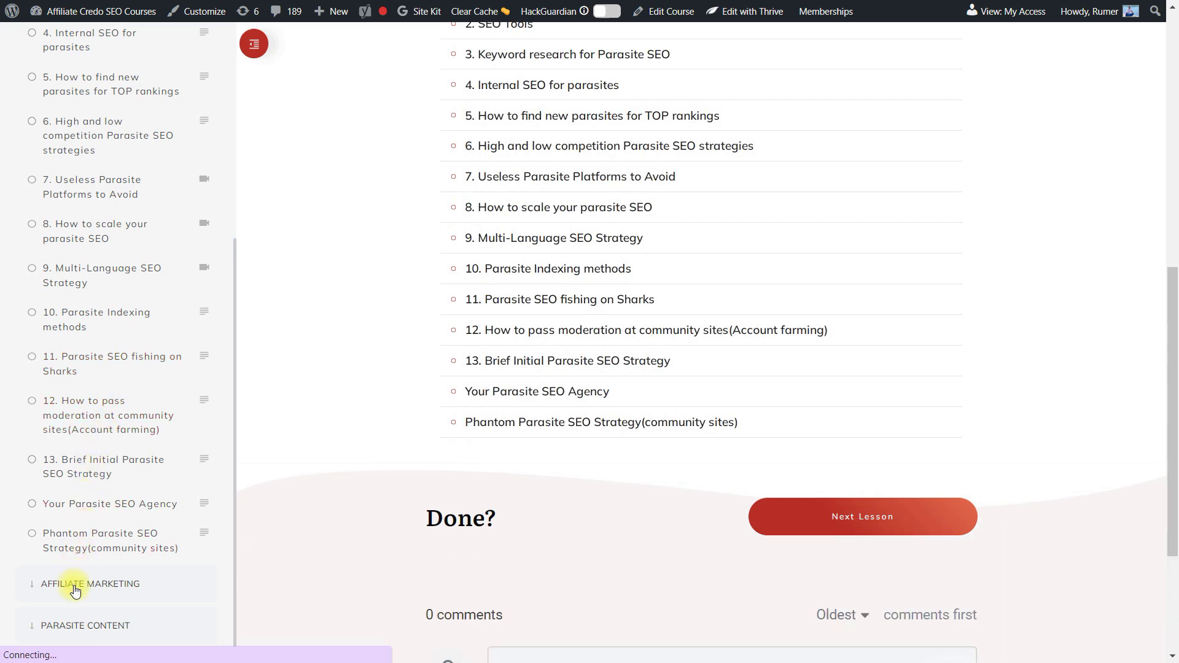
pyautogui.scroll(-3, 787, 344)
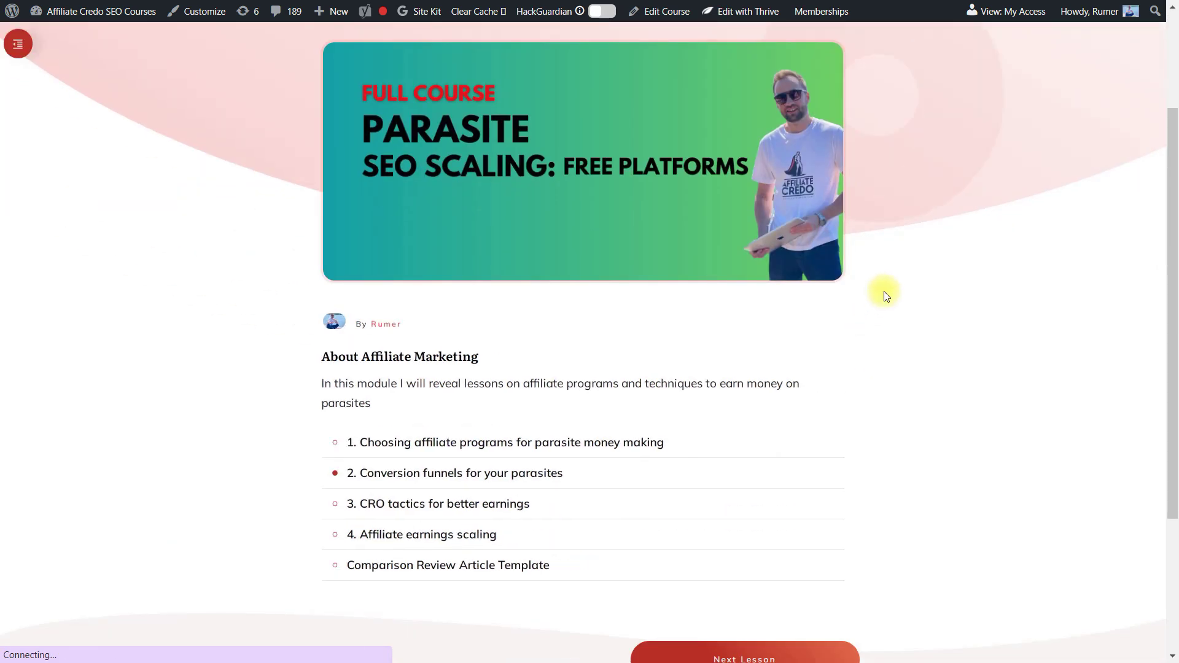
pyautogui.scroll(-3, 223, 325)
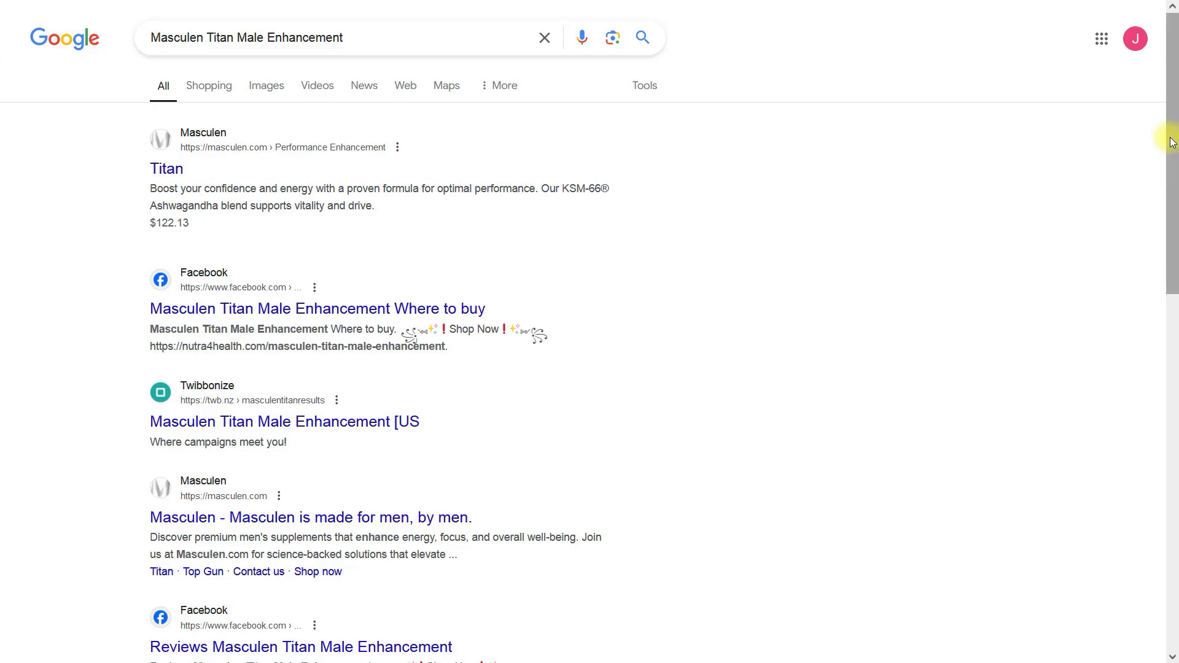
# Scroll the Masculen Titan results and the site:twibbonize.com supplement results.
pyautogui.scroll(-2, 1175, 179)
pyautogui.scroll(-2, 1175, 178)
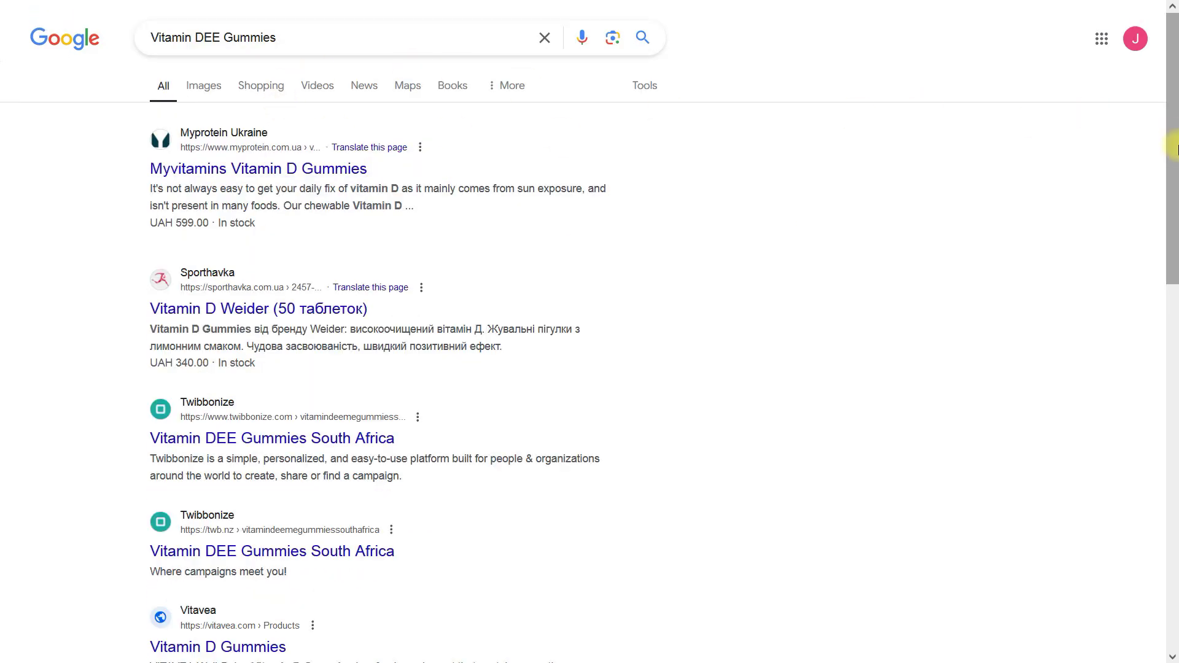
pyautogui.scroll(-3, 1174, 224)
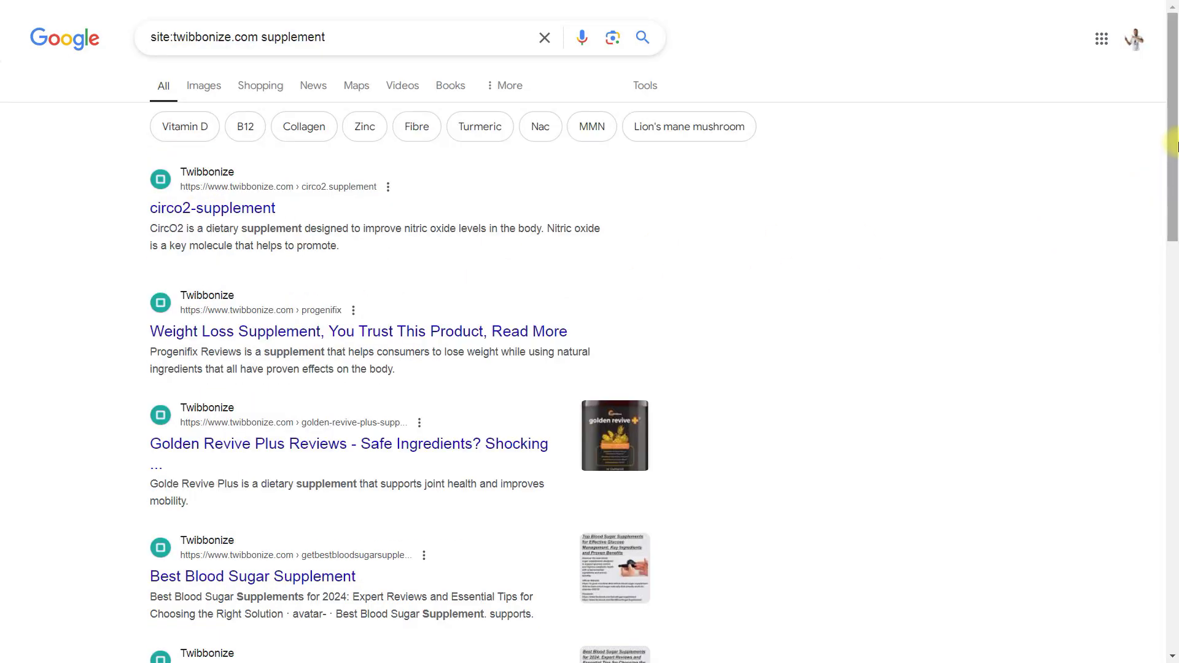
pyautogui.scroll(-3, 1174, 204)
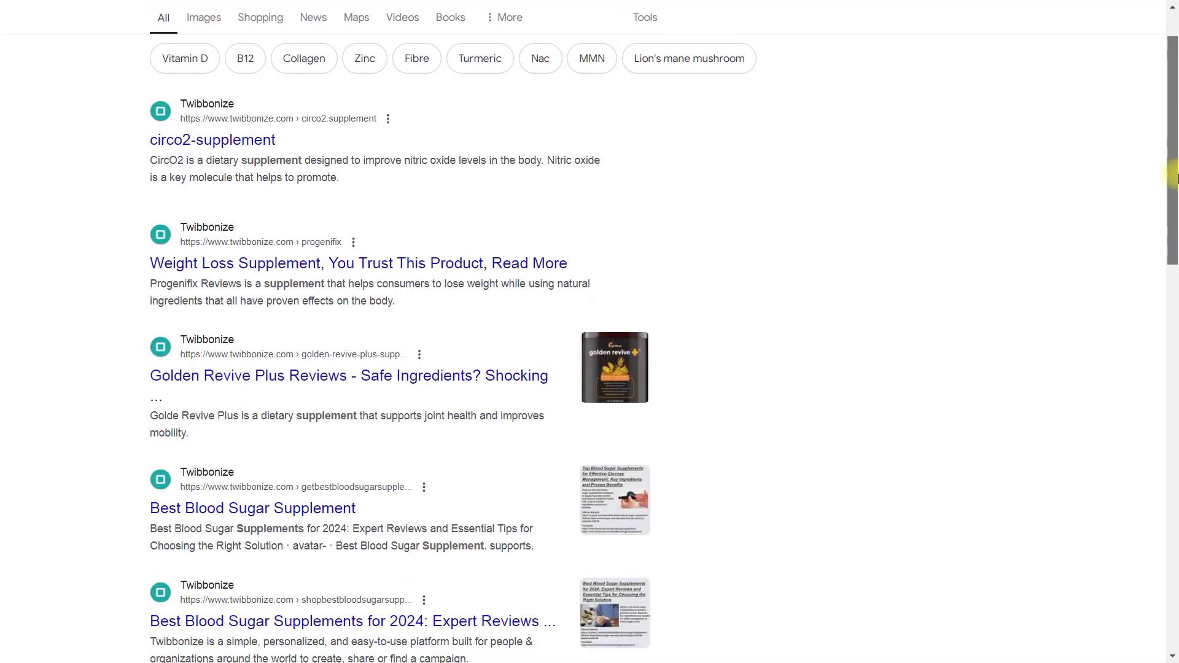
pyautogui.moveTo(1174, 205); pyautogui.dragTo(1174, 316)
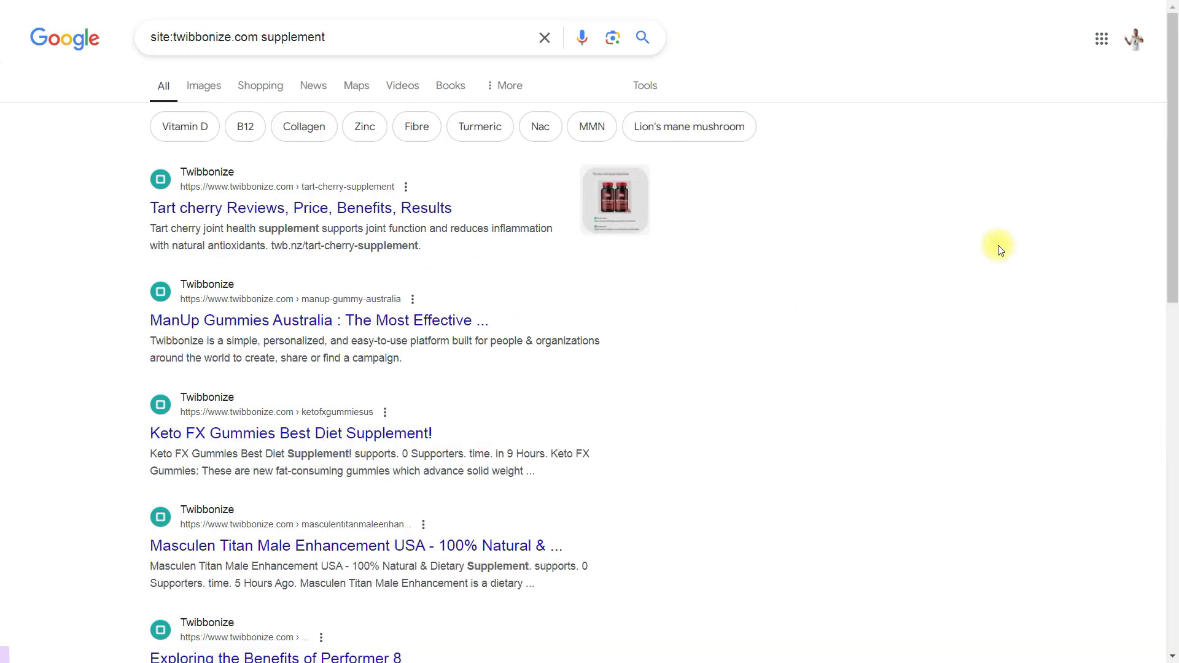
pyautogui.moveTo(1174, 139); pyautogui.dragTo(1174, 485)
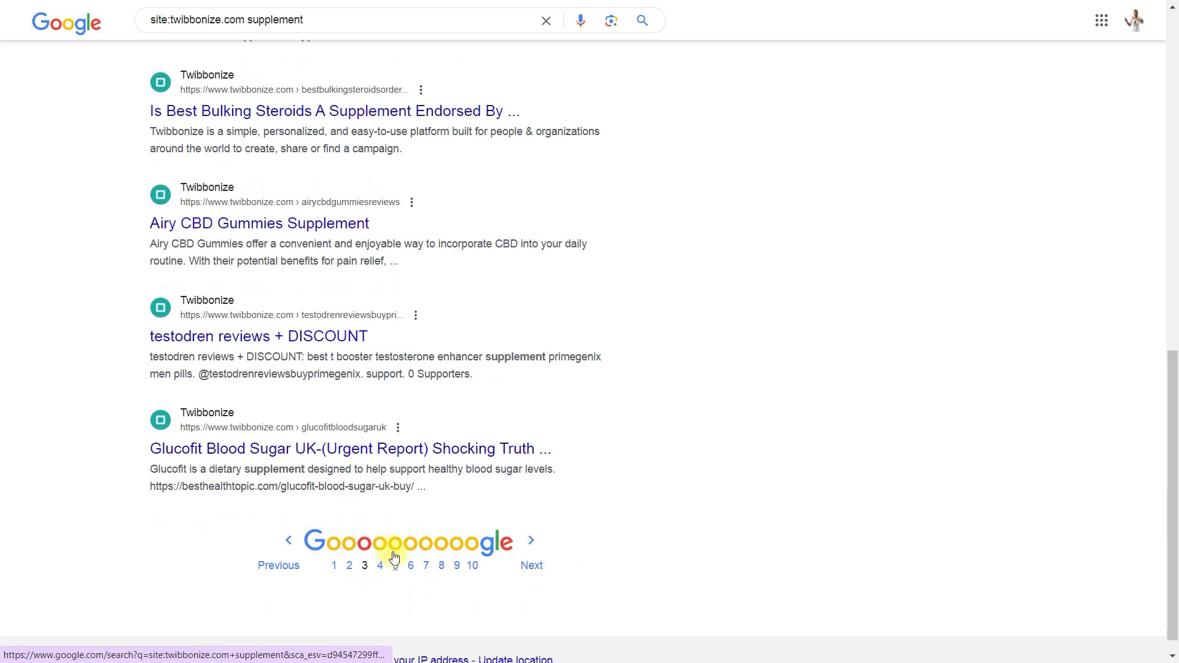
# Page through later pages of the twibbonize.com supplement results.
pyautogui.click(395, 563)
pyautogui.moveTo(1174, 224); pyautogui.dragTo(1173, 540)
pyautogui.click(725, 642)
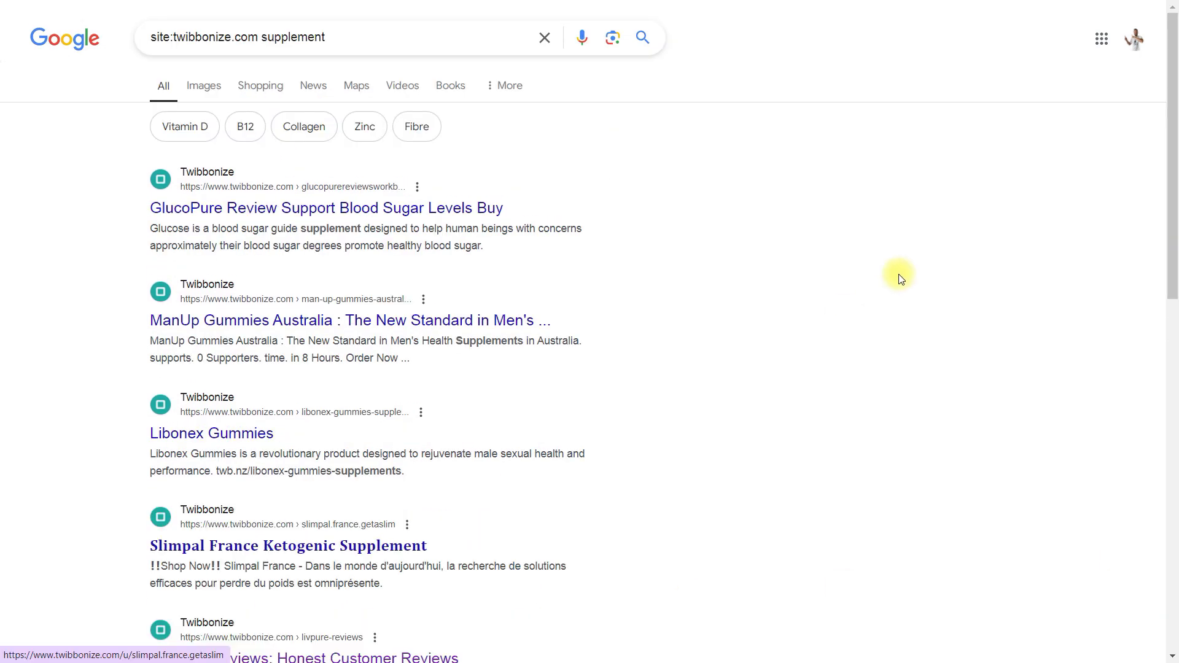
pyautogui.moveTo(1174, 163); pyautogui.dragTo(1176, 404)
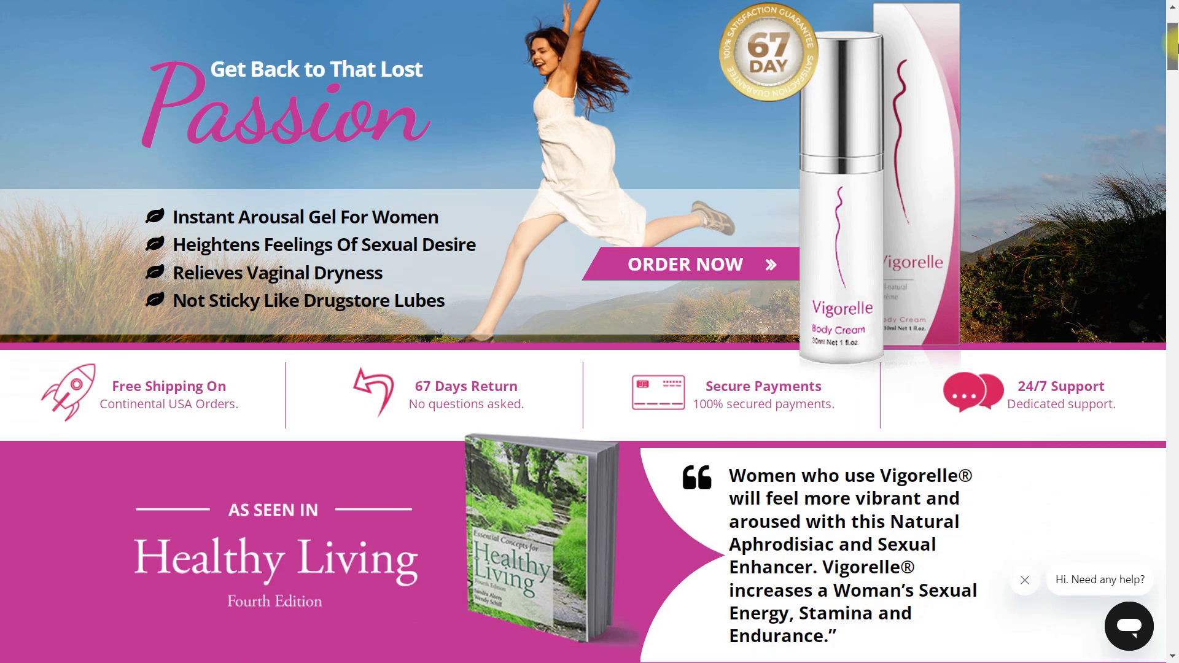
# Scroll down the Vigorelle body cream product page.
pyautogui.moveTo(1175, 44); pyautogui.dragTo(1175, 396)
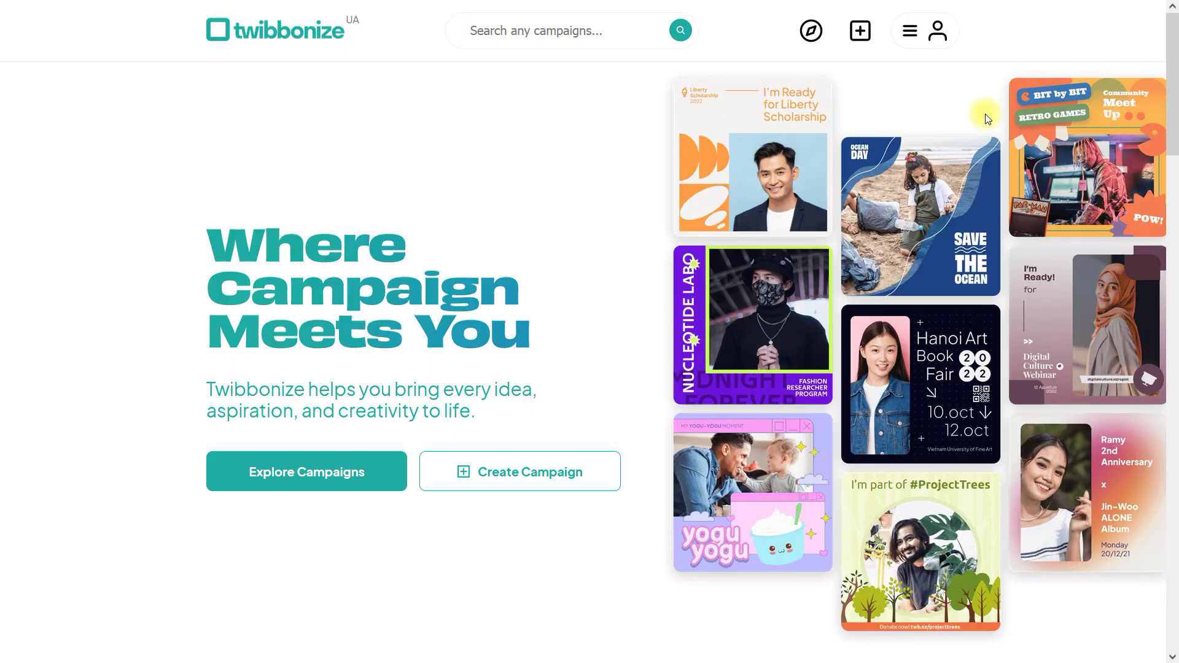
# Sign up a new account named 'Vigorelle Cream Review and Results. Does it Work? Discount'.
pyautogui.click(937, 40)
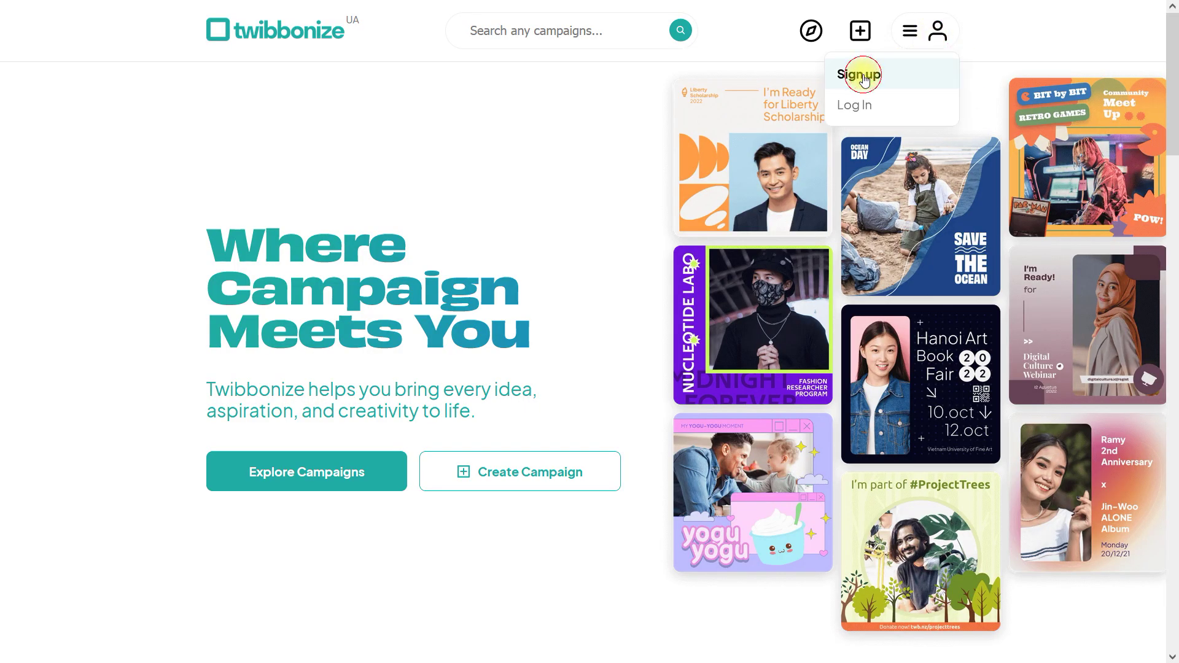
pyautogui.click(861, 75)
pyautogui.click(485, 353)
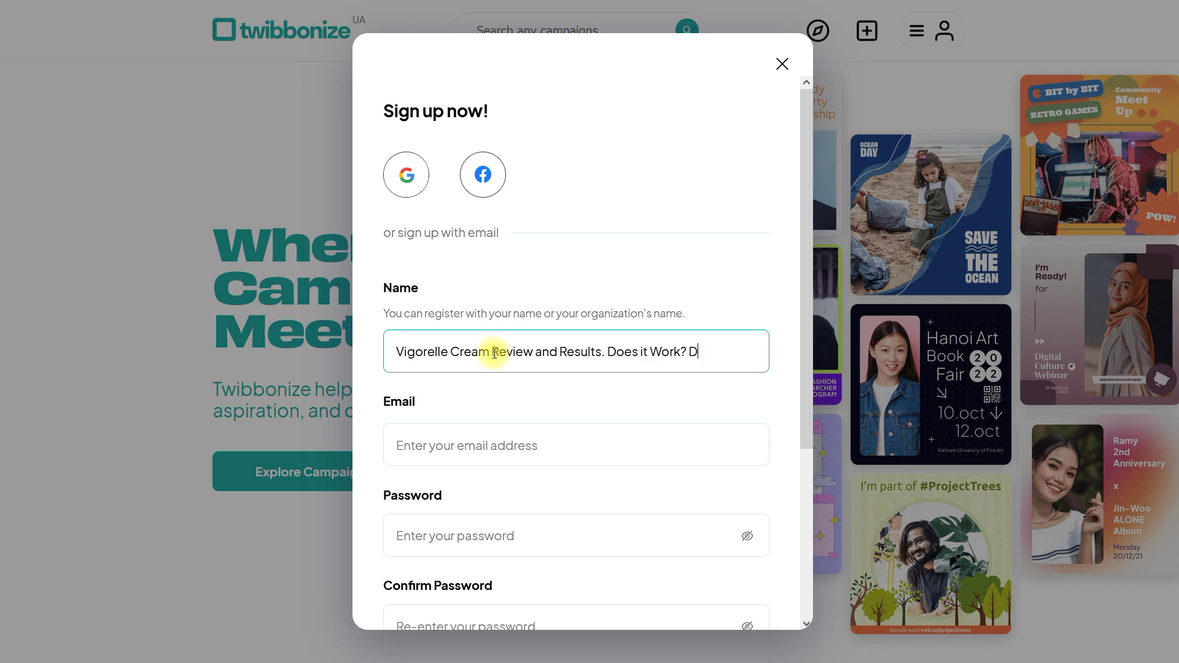
pyautogui.write('unt')
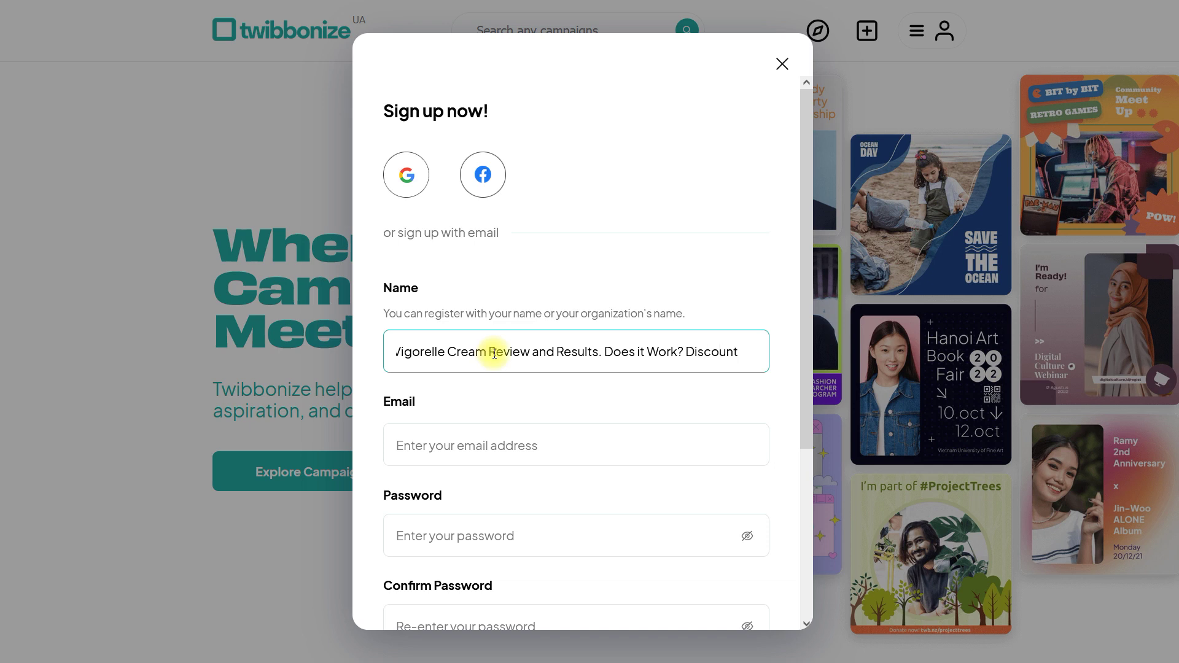
pyautogui.click(448, 446)
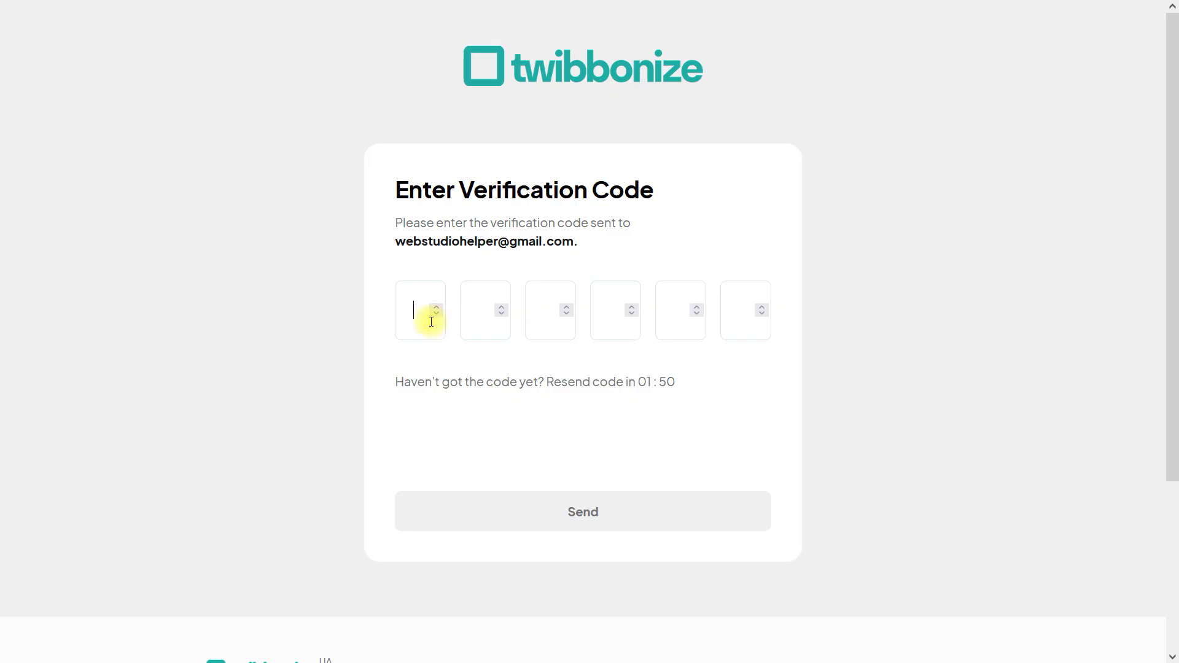
# Paste the emailed verification code into the boxes and submit it.
pyautogui.click(445, 324)
pyautogui.click(554, 513)
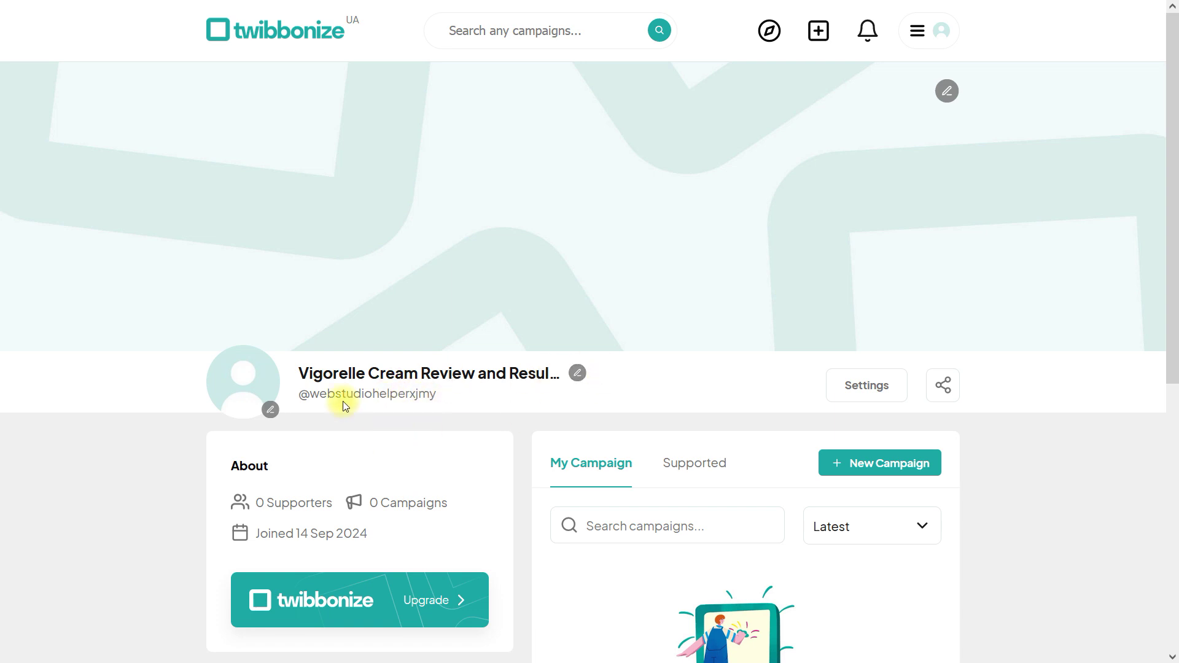
# Set the Vigorelle cream bottle photo as the avatar, repositioning it in the crop.
pyautogui.click(270, 408)
pyautogui.moveTo(558, 319); pyautogui.dragTo(571, 470)
pyautogui.click(591, 533)
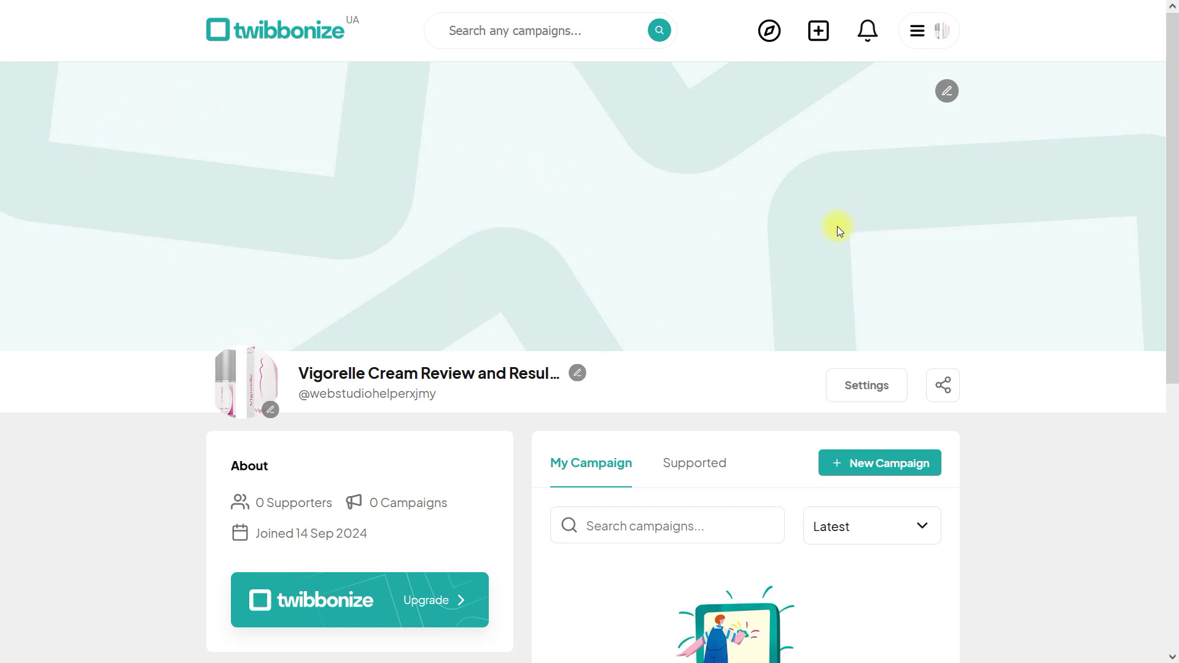
pyautogui.moveTo(1171, 263); pyautogui.dragTo(1171, 289)
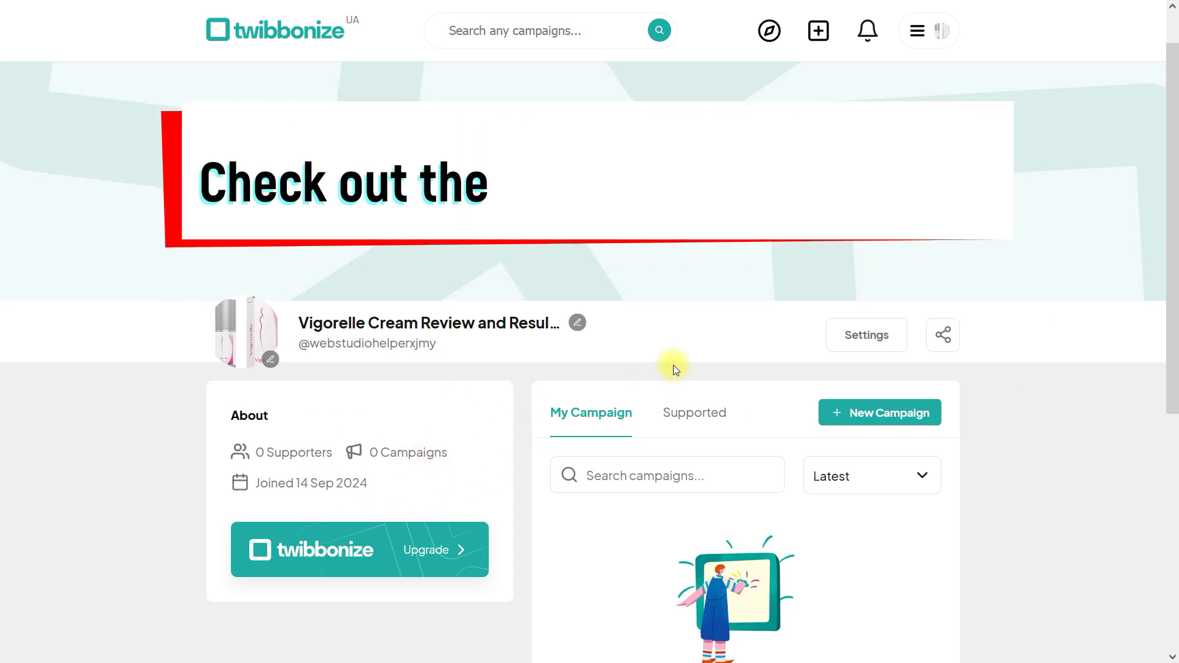
pyautogui.scroll(1, 670, 364)
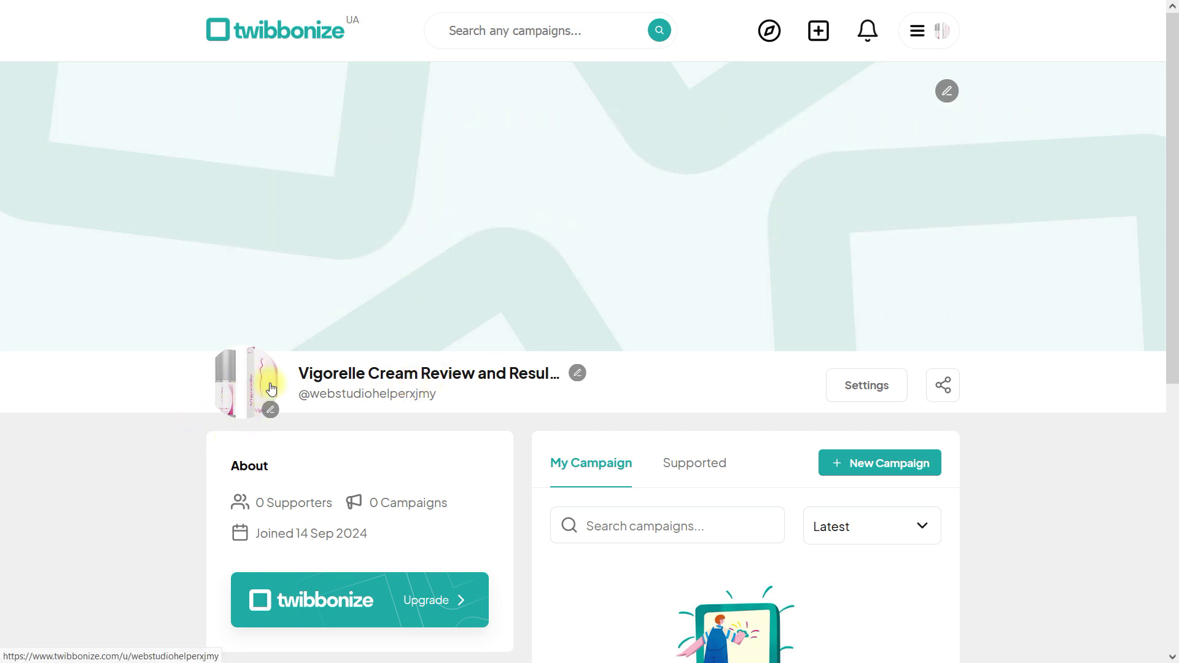
pyautogui.scroll(-1, 334, 400)
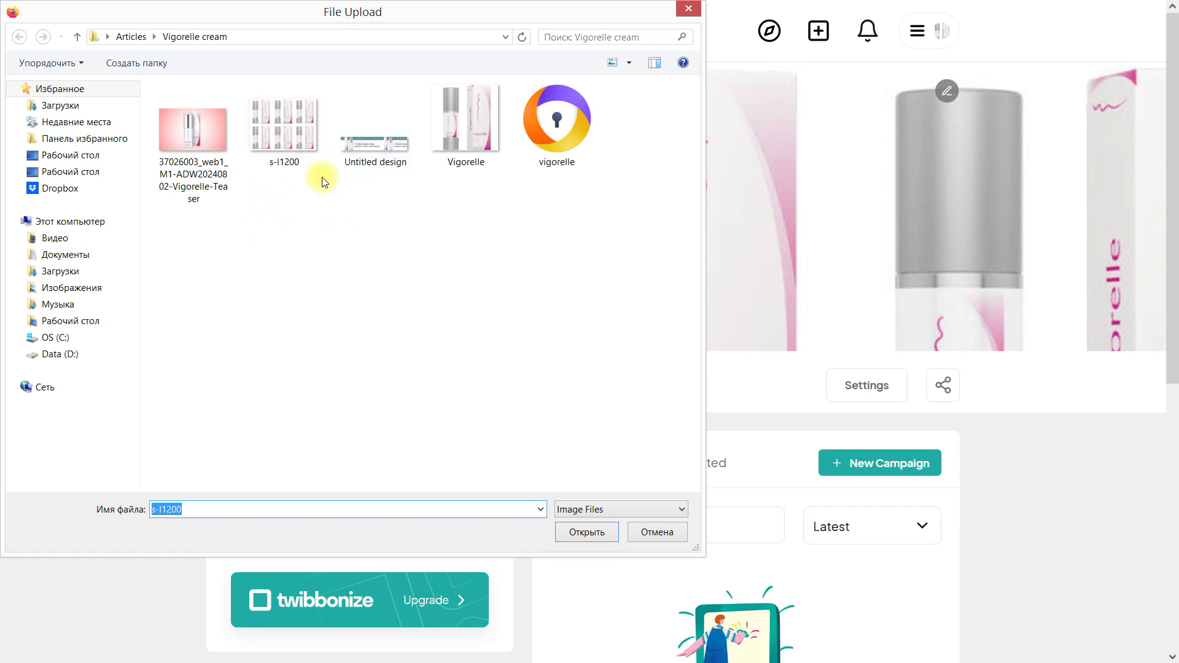
# Upload the s-l1200 Vigorelle bottles image as the banner, shift the crop upward, and save.
pyautogui.click(304, 135)
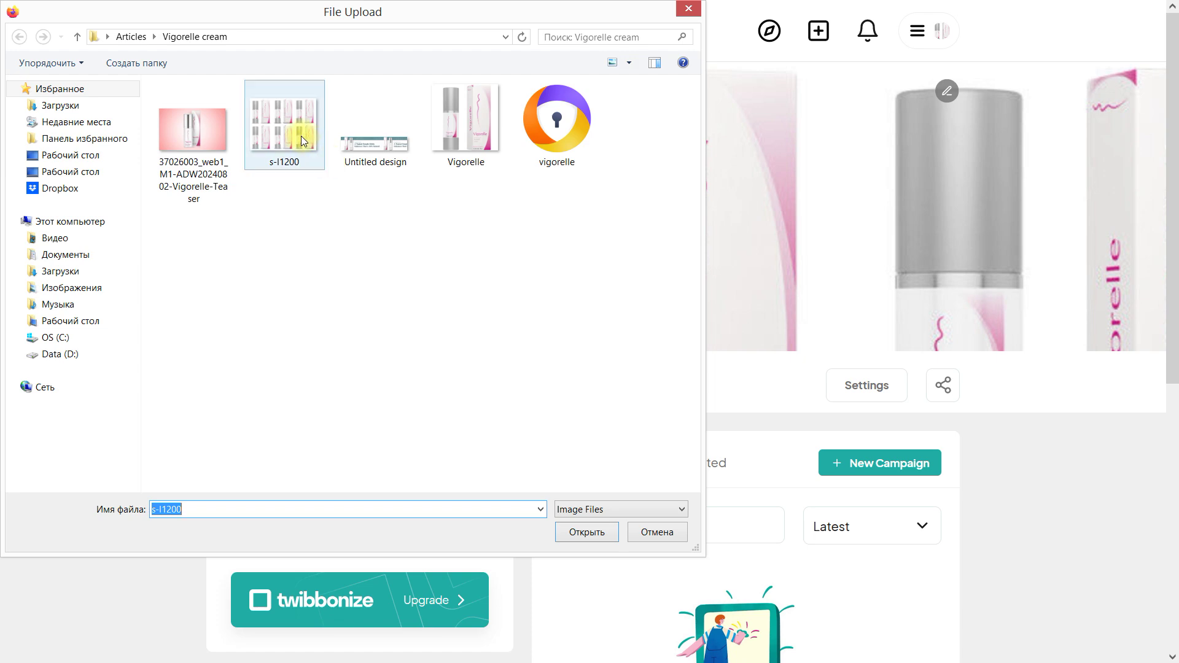
pyautogui.click(314, 127)
pyautogui.doubleClick(314, 127)
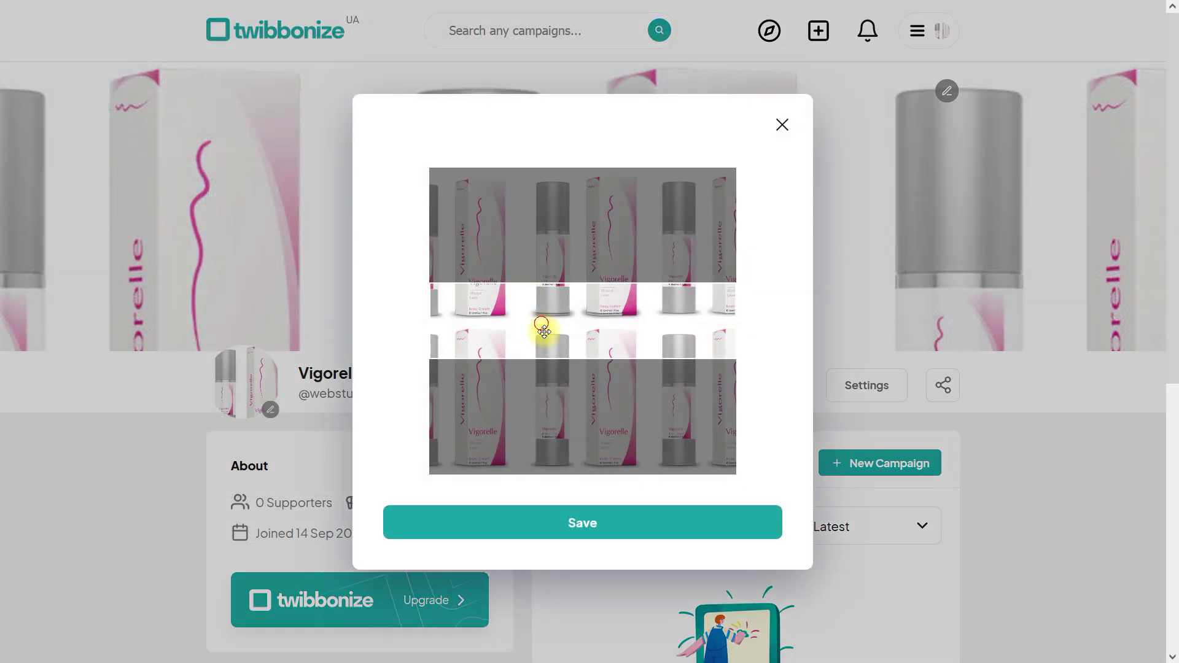
pyautogui.scroll(3, 531, 368)
pyautogui.moveTo(543, 411); pyautogui.dragTo(542, 393)
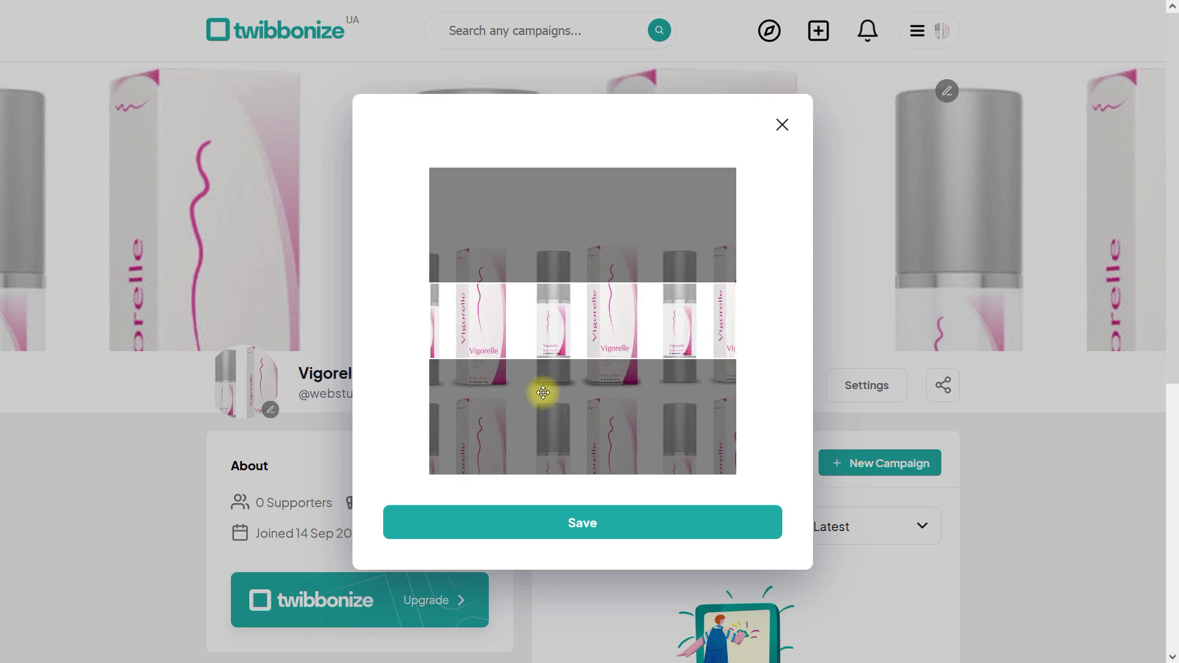
pyautogui.click(584, 518)
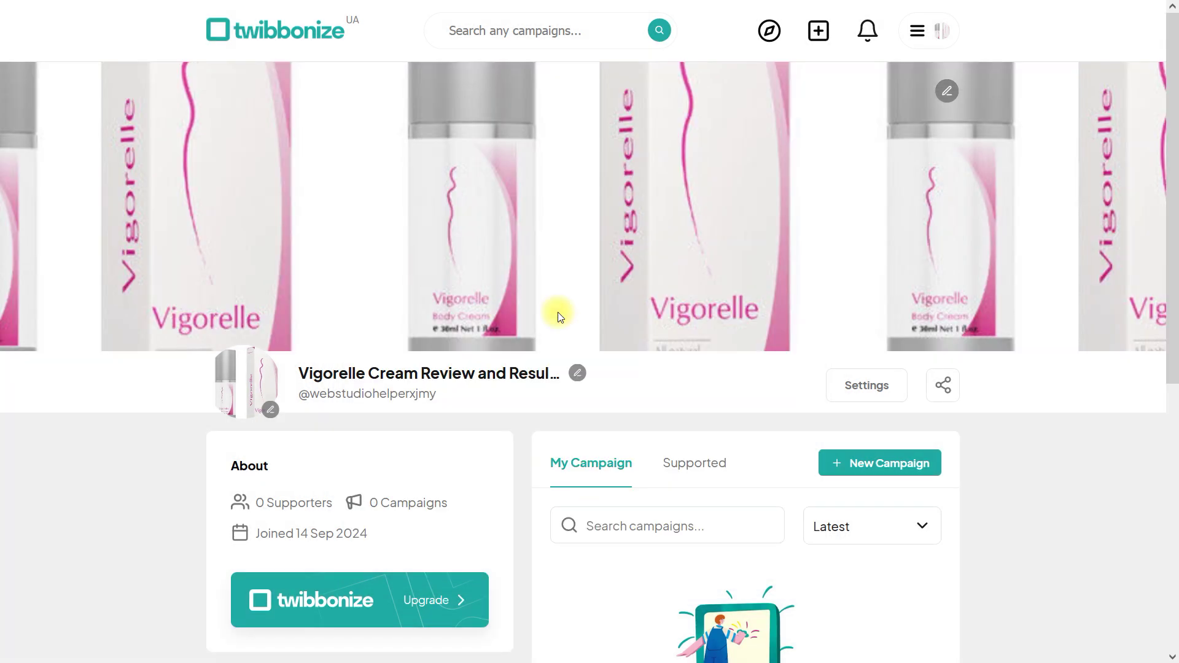
# In profile settings, replace the old username with vigorellecream.
pyautogui.click(867, 385)
pyautogui.scroll(-2, 381, 402)
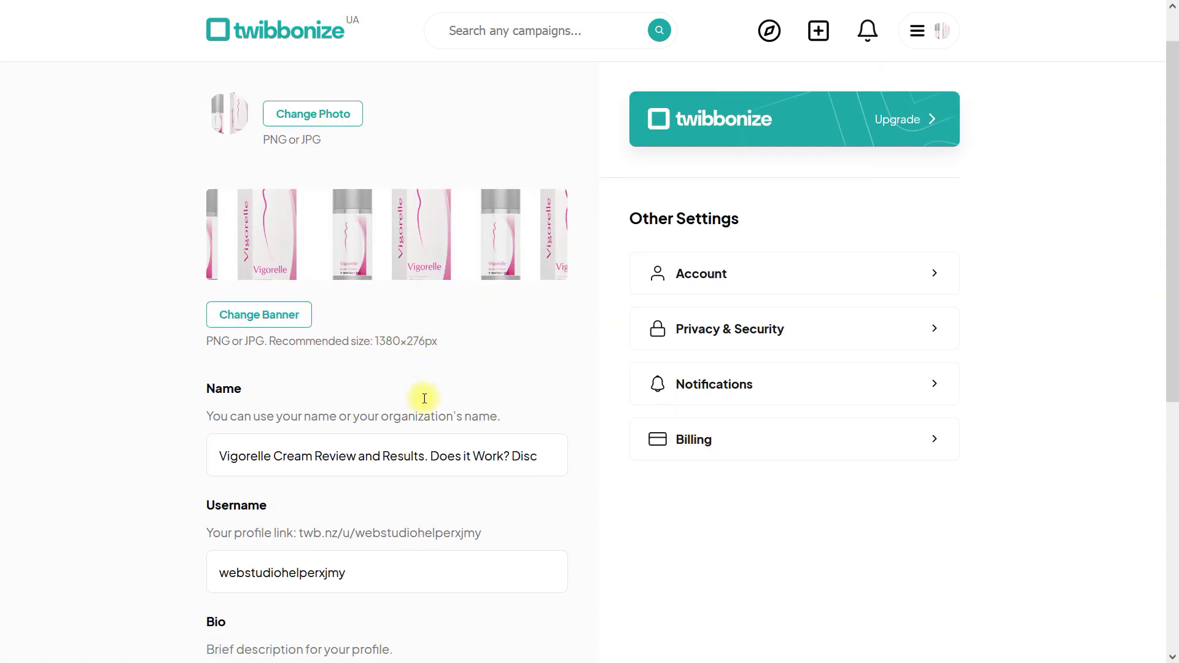
pyautogui.scroll(-2, 380, 408)
pyautogui.click(400, 377)
pyautogui.hotkey('ctrl', 'a')
pyautogui.press('BackSpace')
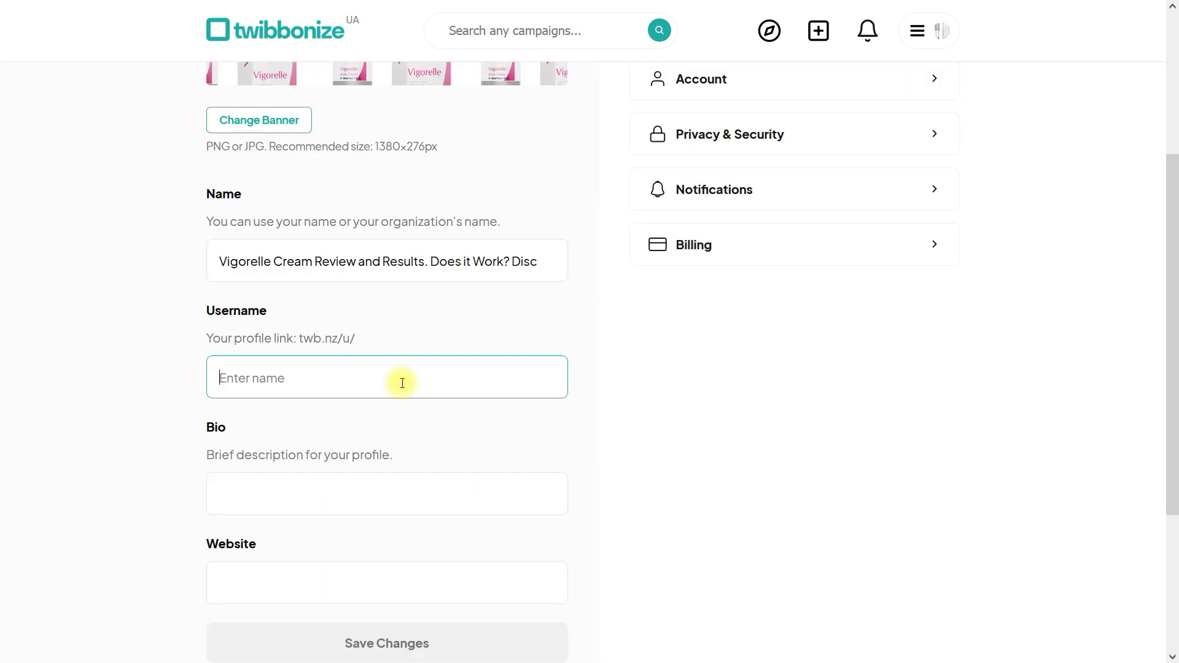
pyautogui.write('vigorellecream')
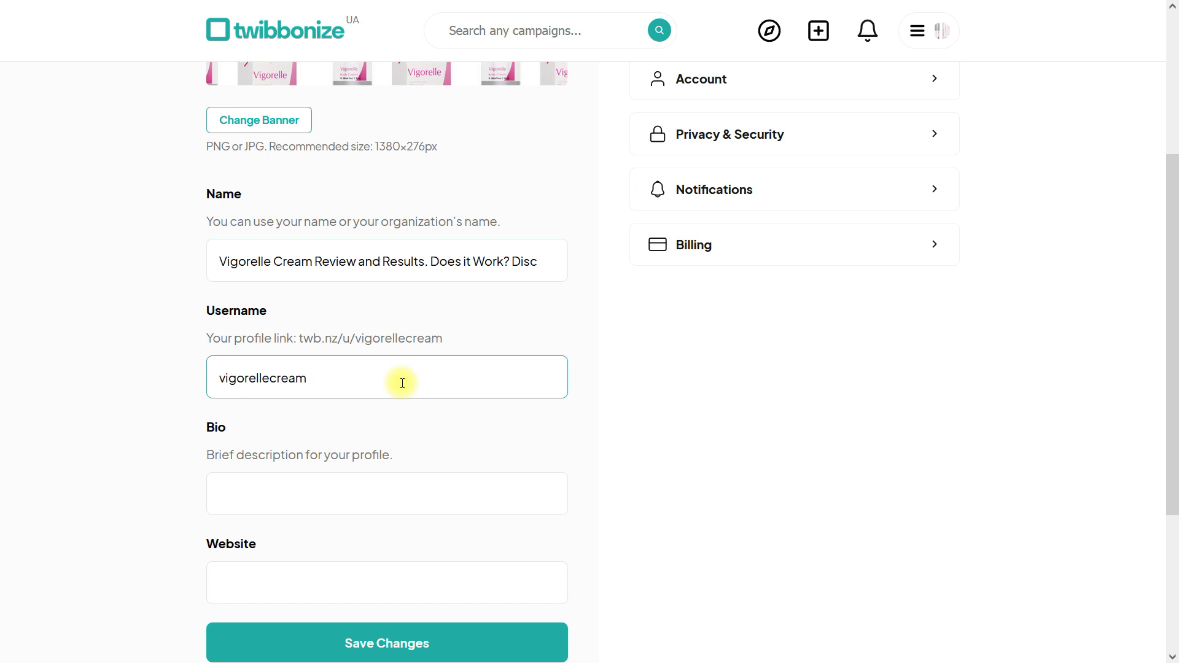
# Write a Vigorelle cream review bio ending 'Natural formula and fast results, no side effects'.
pyautogui.click(332, 510)
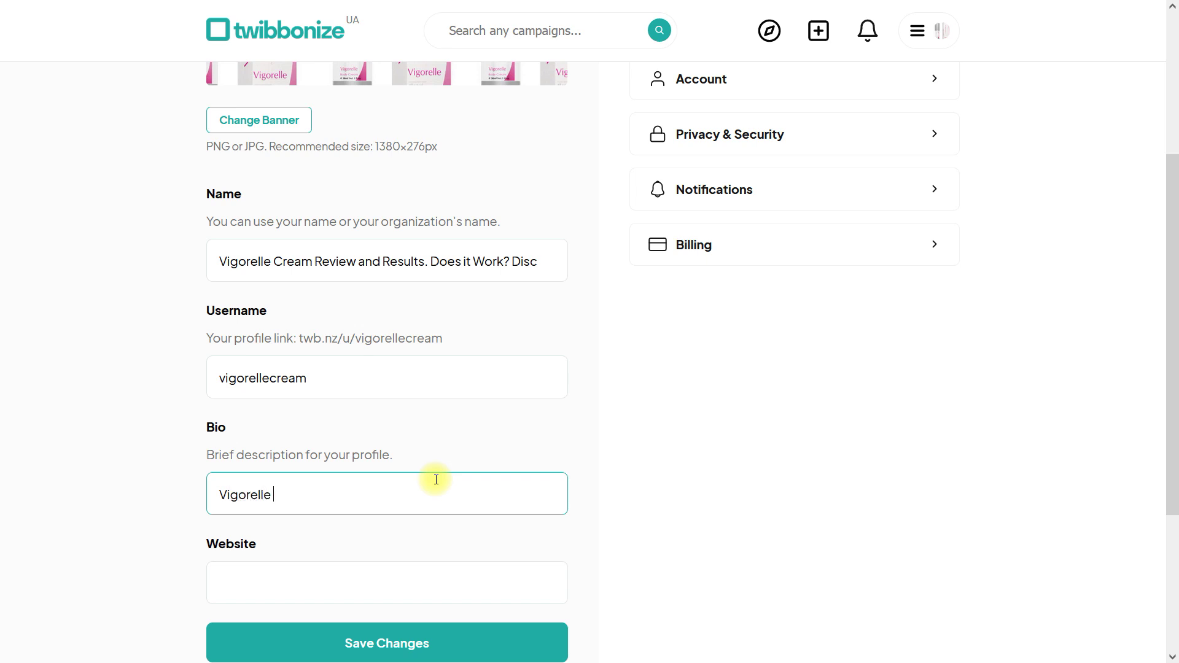
pyautogui.write('Vigorelle Crea')
pyautogui.press('BackSpace')
pyautogui.press('BackSpace')
pyautogui.press('BackSpace')
pyautogui.press('BackSpace')
pyautogui.write('cream review, female sex enhancement that work. Nat')
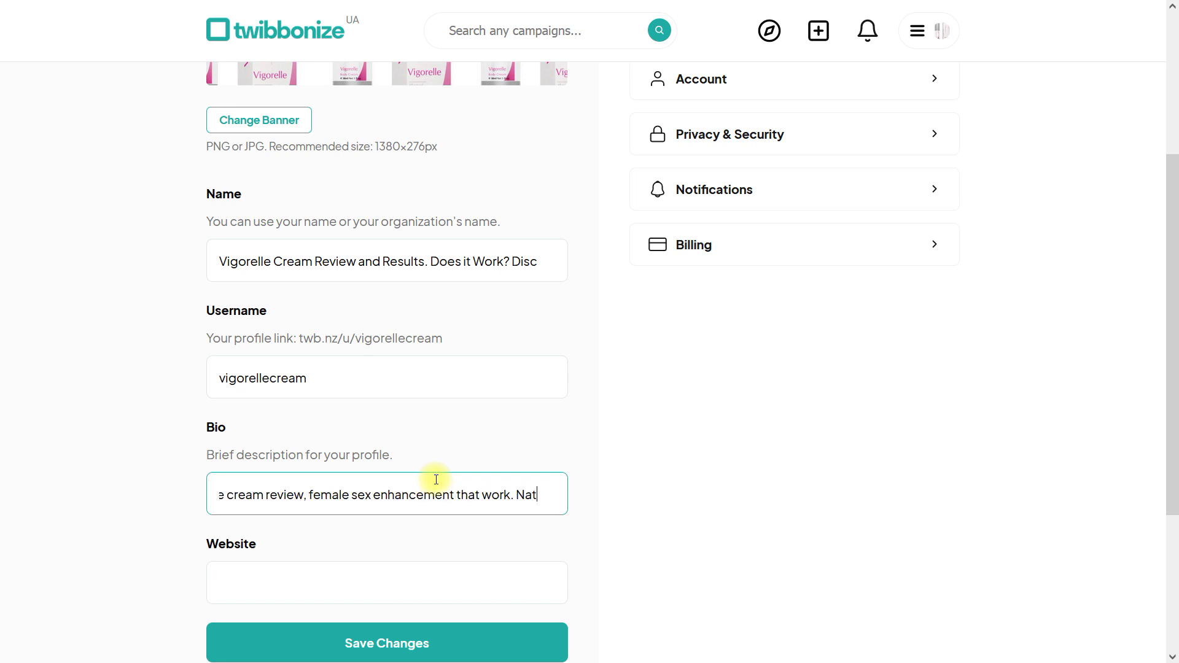
pyautogui.write('ural formula')
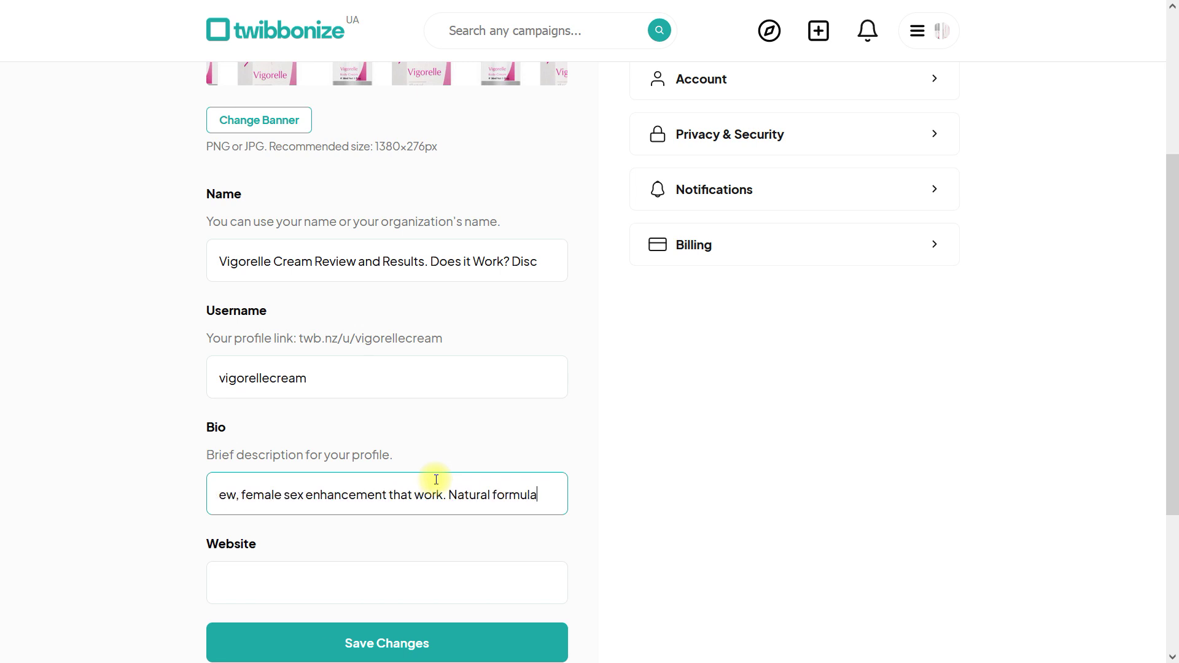
pyautogui.write(' and fast resul')
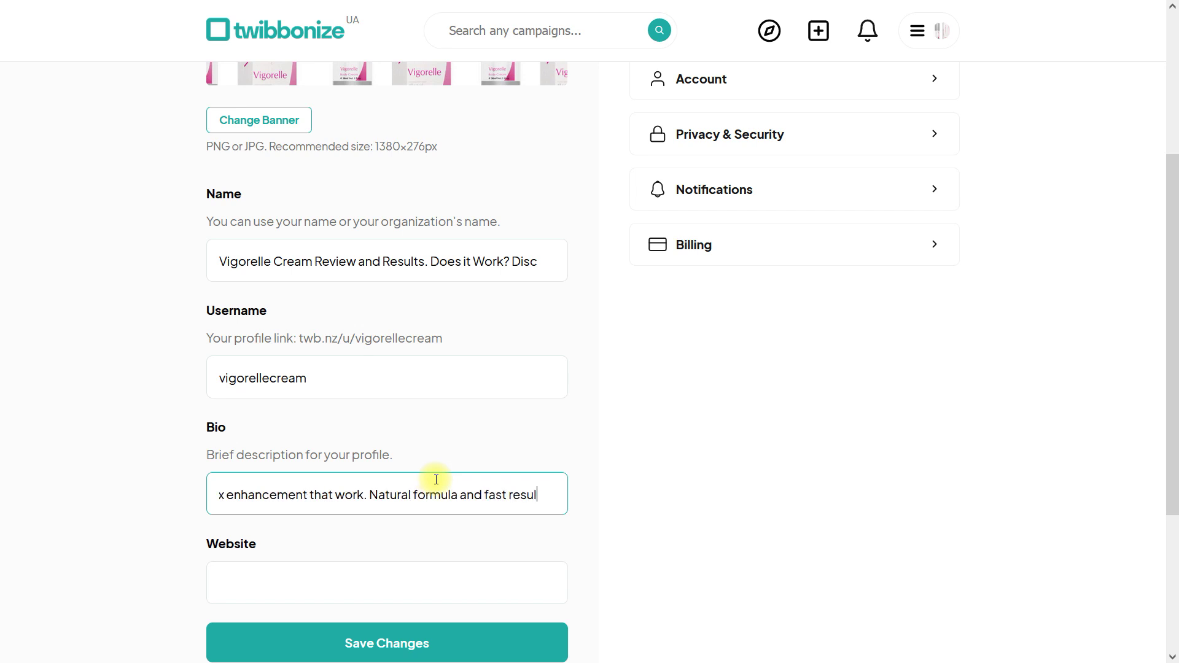
pyautogui.write('ts, no side')
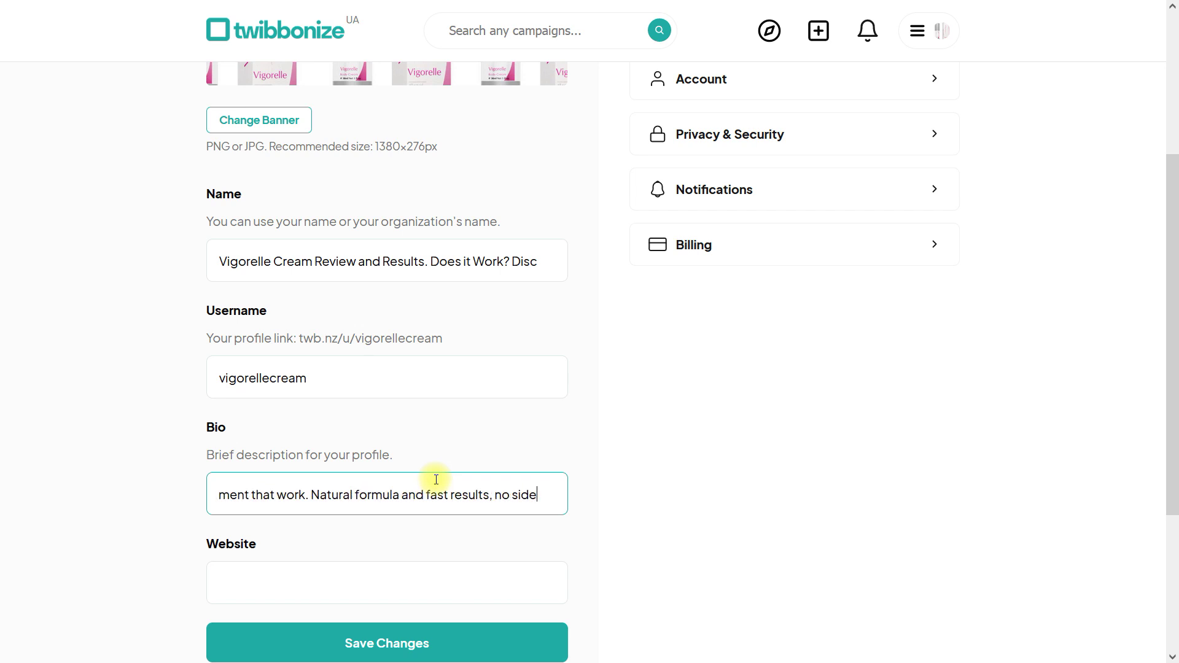
pyautogui.write(' effects')
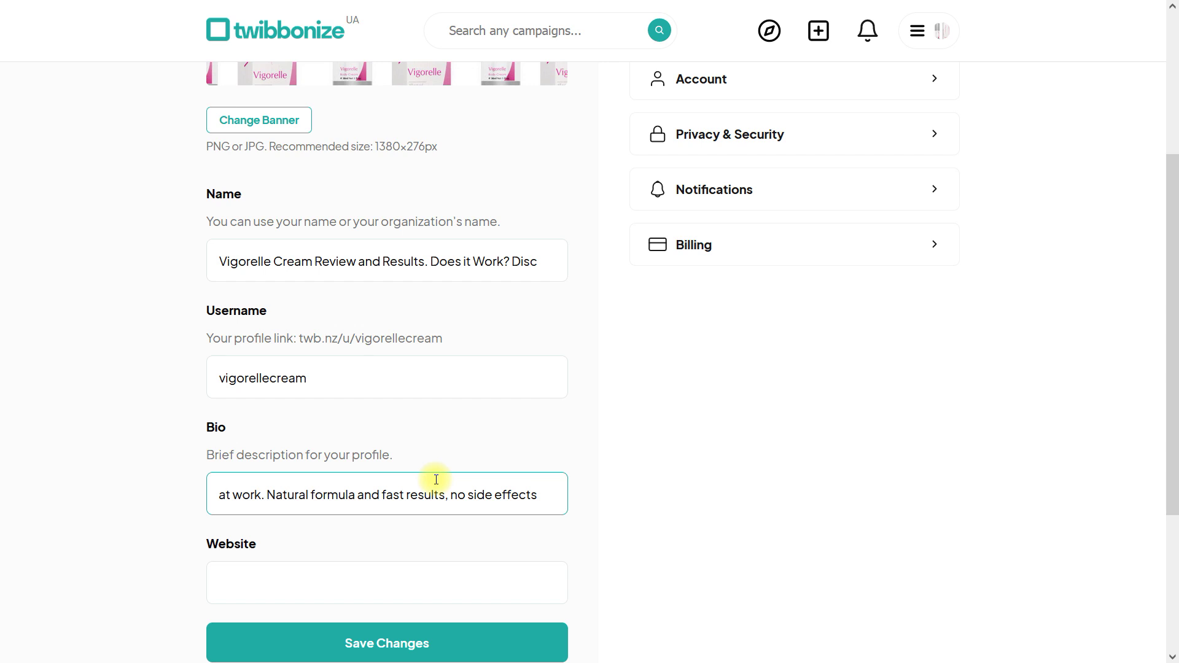
pyautogui.scroll(-1, 494, 552)
pyautogui.click(413, 513)
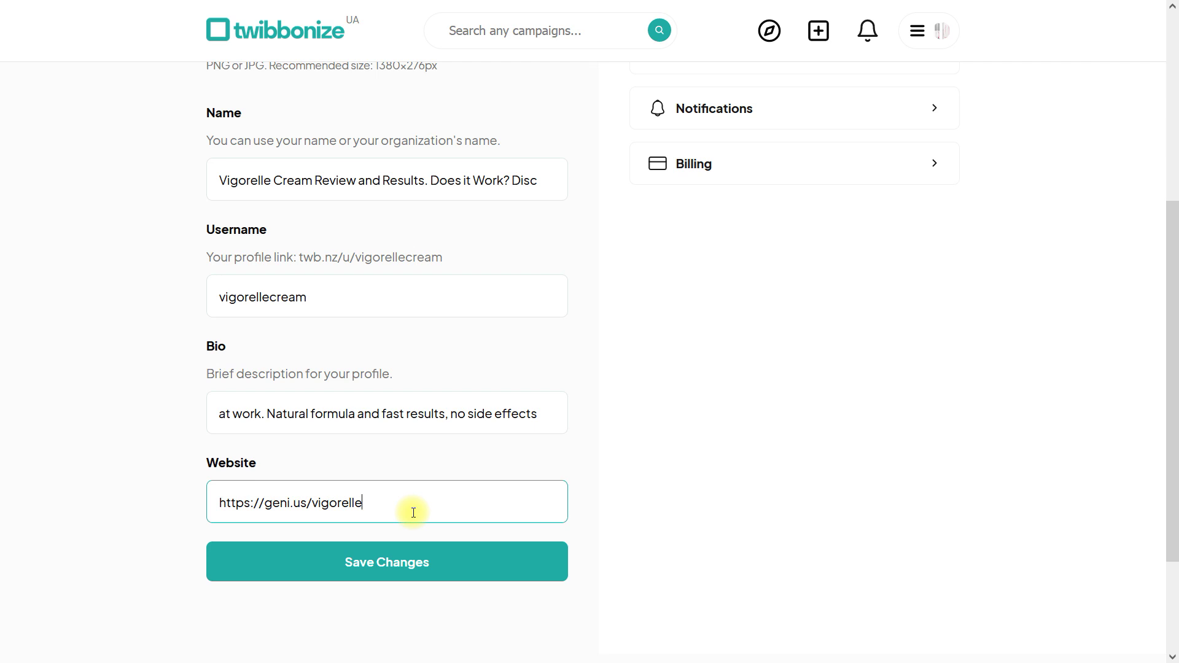
pyautogui.scroll(5, 602, 335)
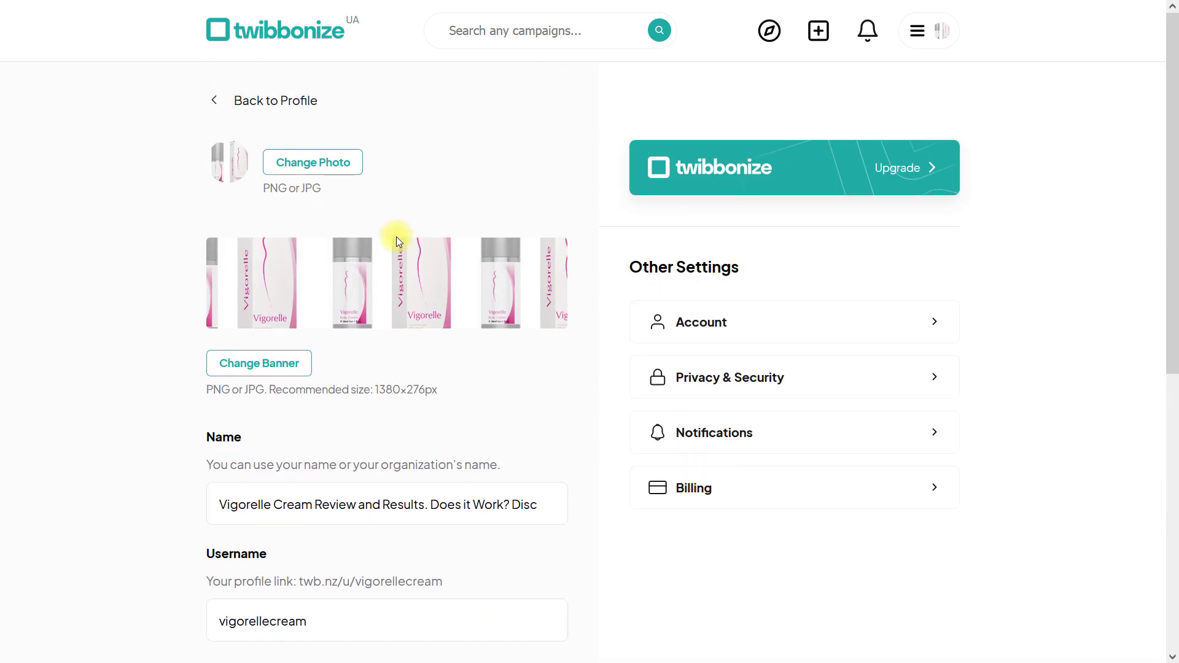
pyautogui.scroll(-5, 579, 310)
pyautogui.click(414, 576)
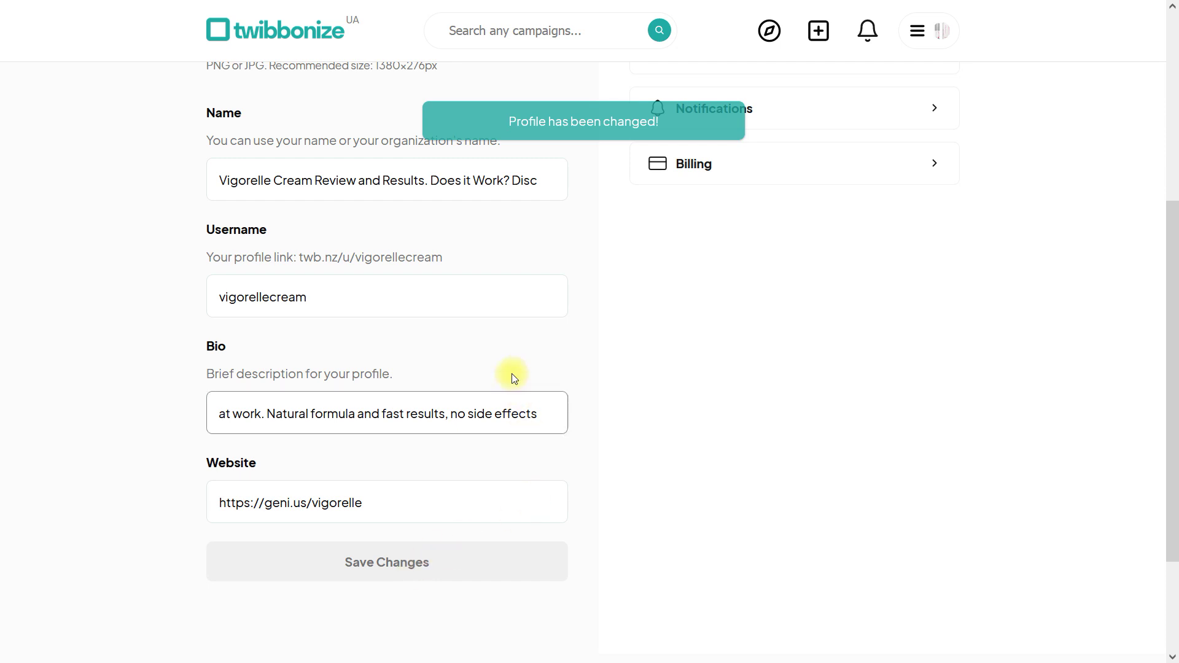
pyautogui.scroll(5, 569, 245)
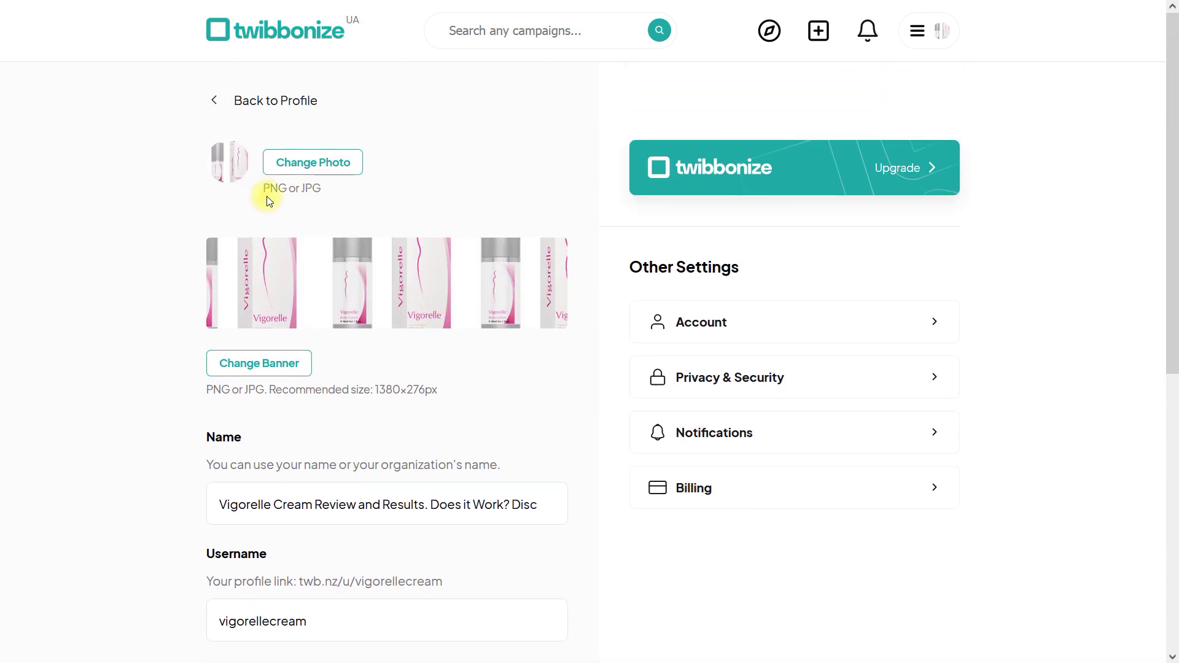
pyautogui.hotkey('alt', 'Left')
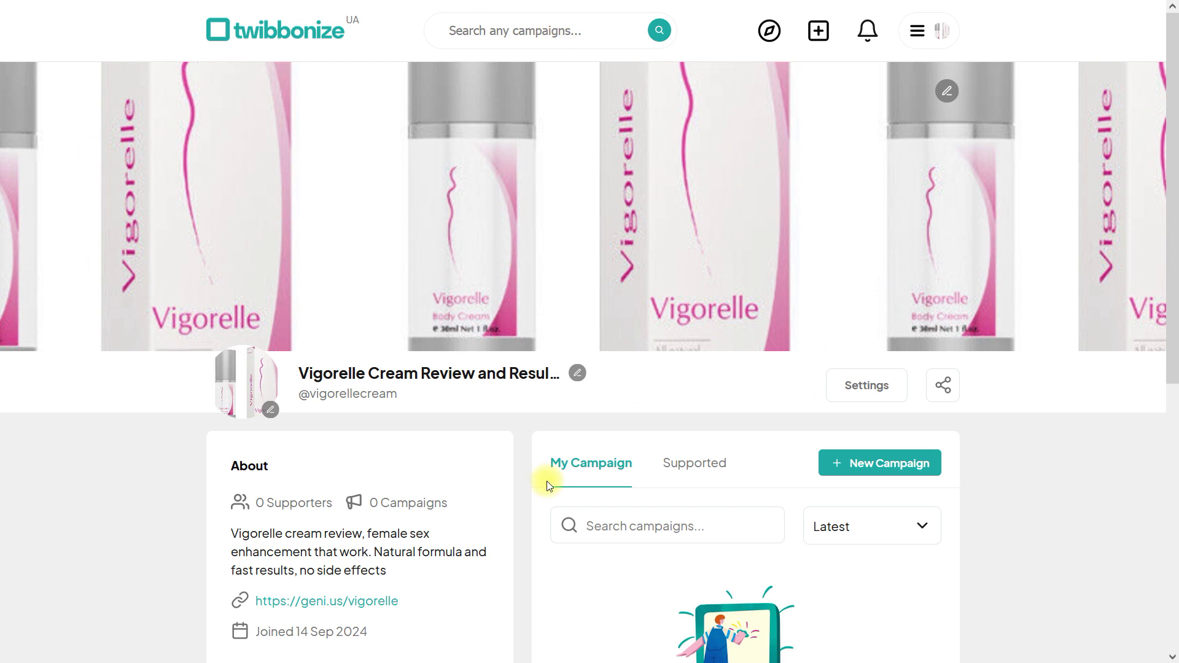
pyautogui.scroll(-1, 466, 423)
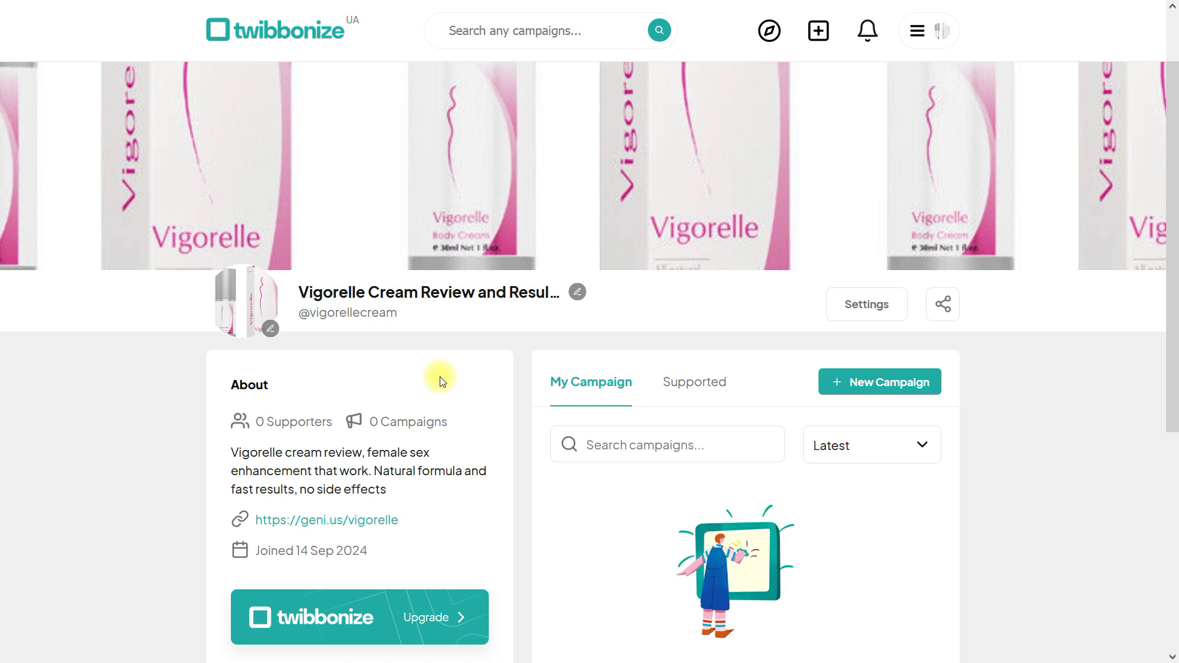
pyautogui.scroll(1, 342, 201)
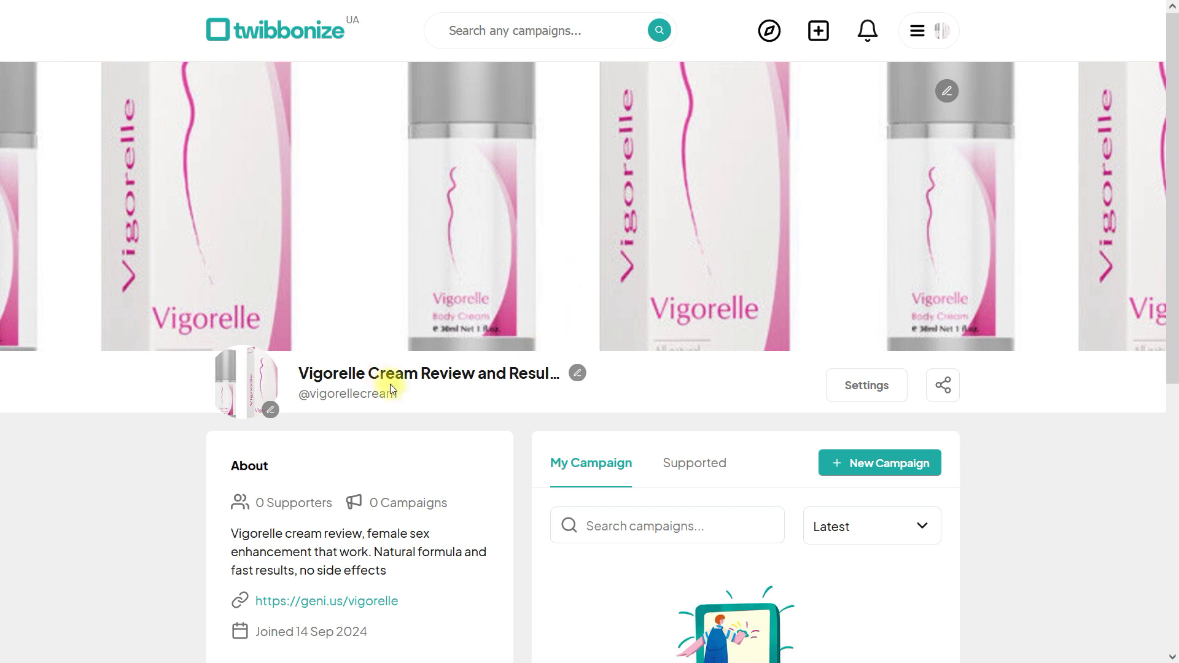
pyautogui.moveTo(305, 396); pyautogui.dragTo(398, 400)
pyautogui.click(403, 403)
pyautogui.press('F5')
# Review the Vigorelle bio text and scroll through the finished profile page.
pyautogui.scroll(-1, 611, 345)
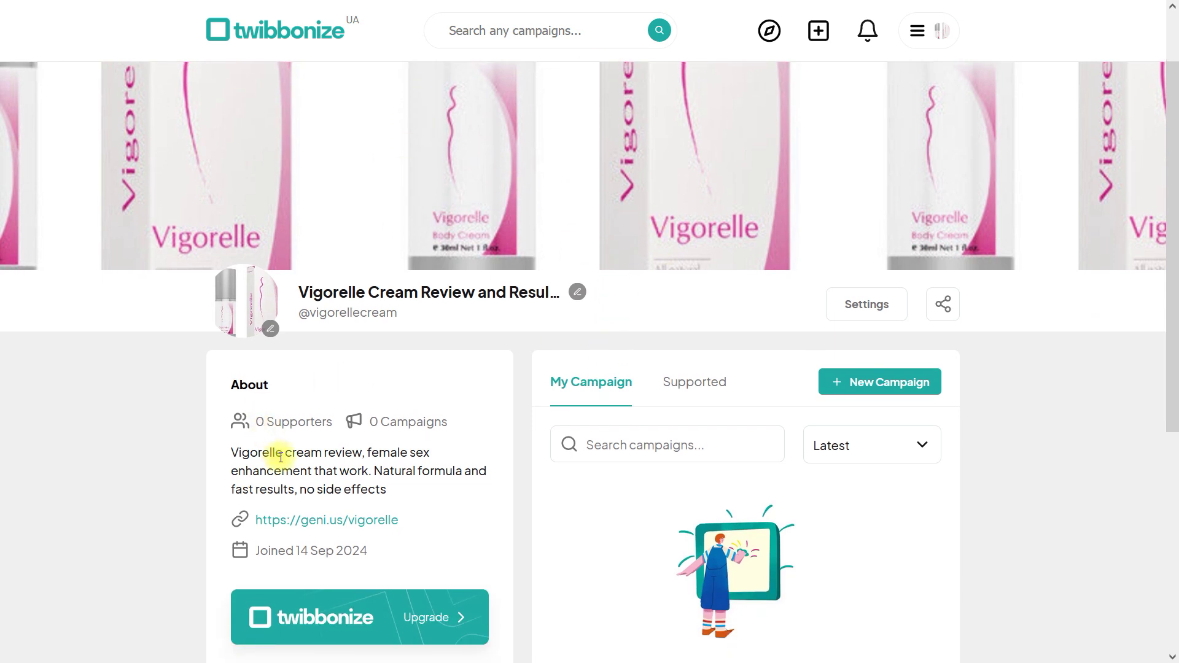
pyautogui.moveTo(233, 454); pyautogui.dragTo(400, 489)
pyautogui.click(407, 496)
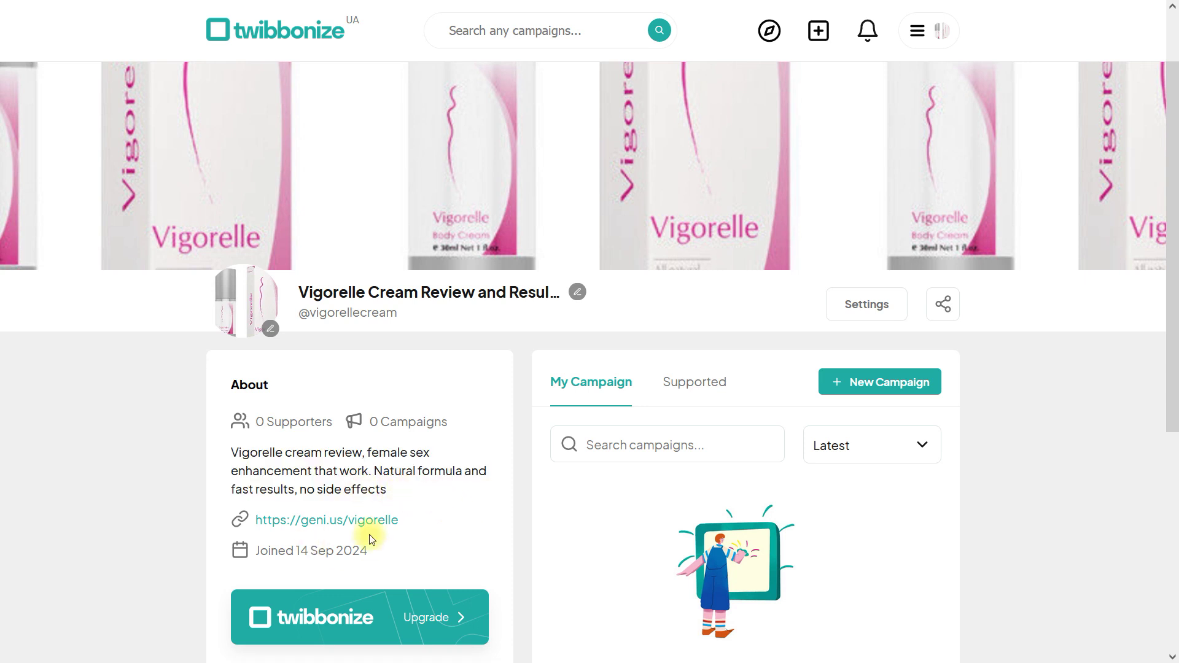
pyautogui.scroll(2, 576, 430)
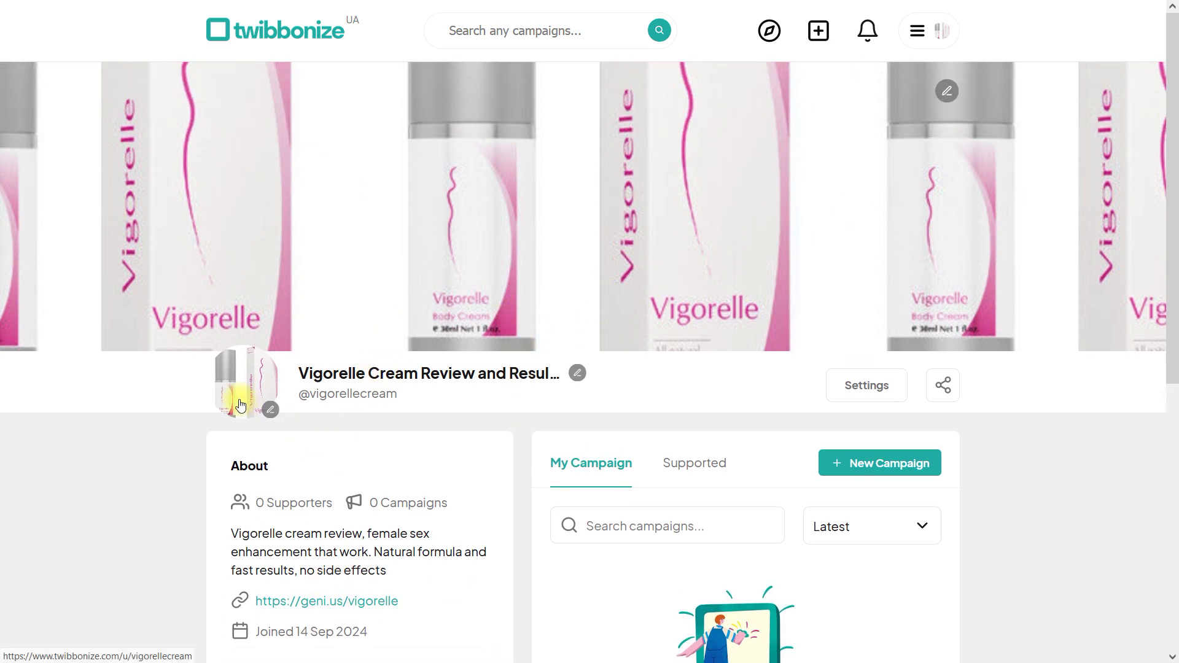
pyautogui.scroll(-5, 713, 448)
pyautogui.scroll(-2, 561, 461)
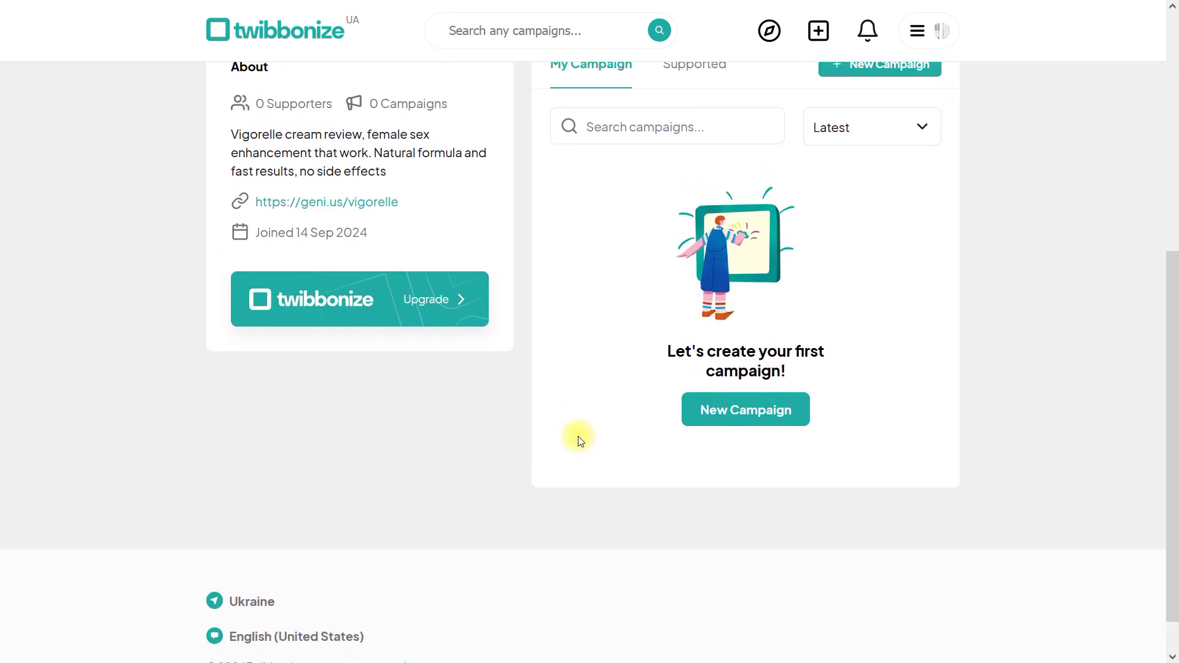
pyautogui.scroll(5, 577, 439)
pyautogui.scroll(2, 580, 441)
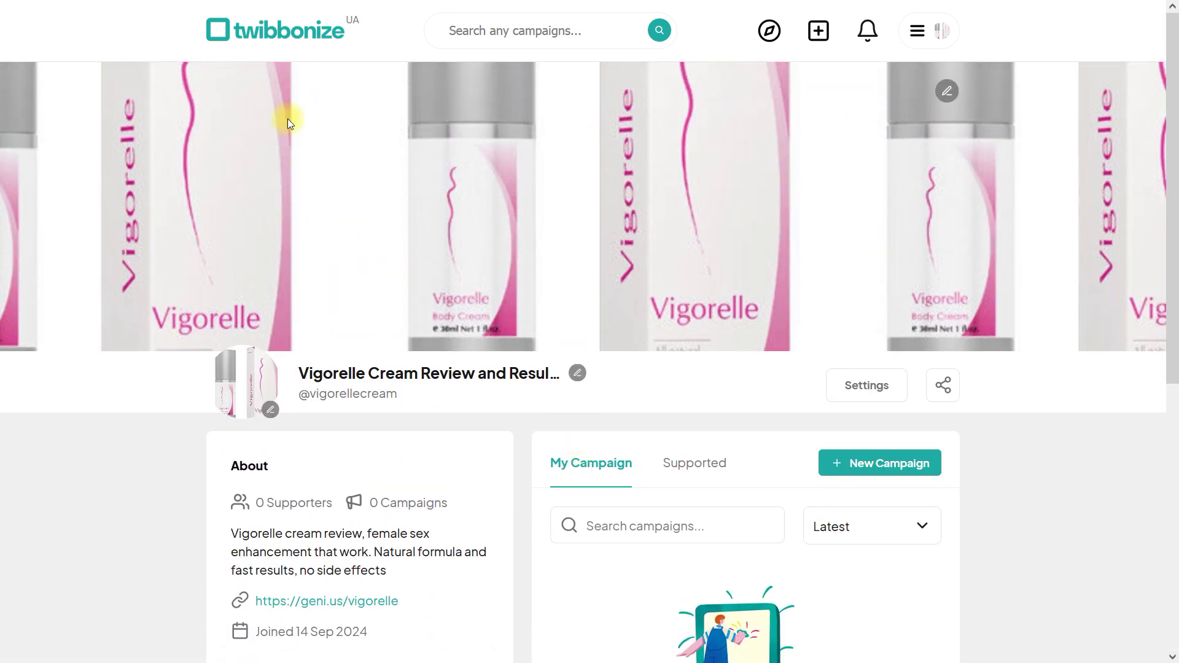
# Open the public profile at twibbonize.com/u/vigorellecream, check its URL, then go back to full screen.
pyautogui.press('F11')
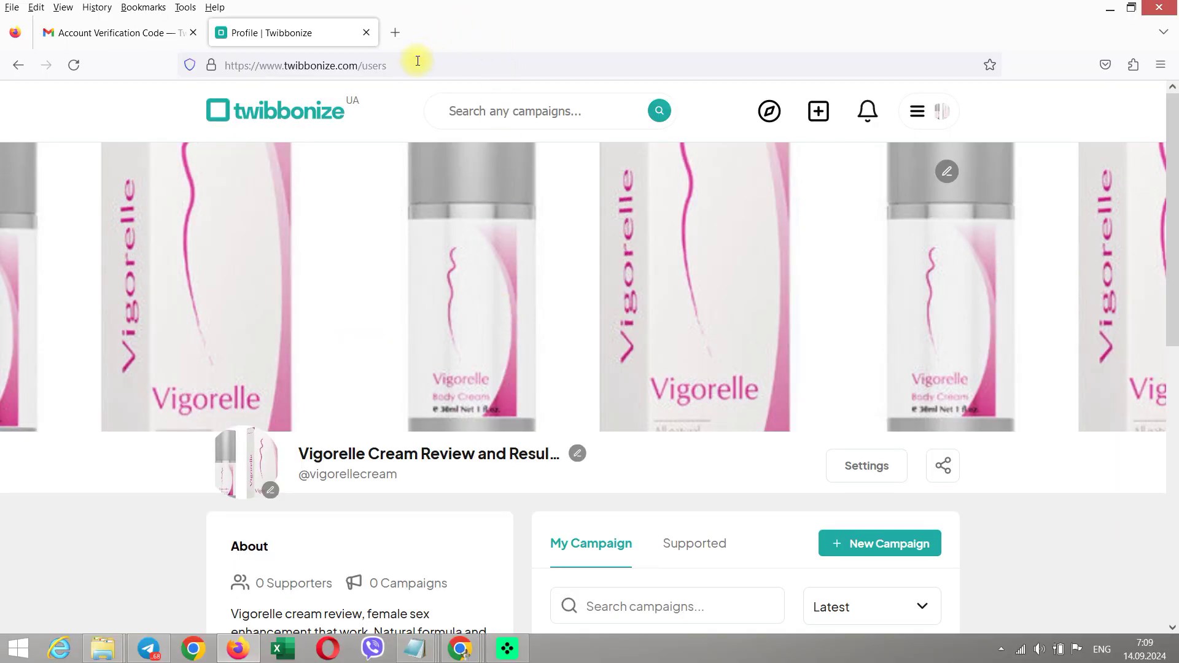
pyautogui.click(433, 458)
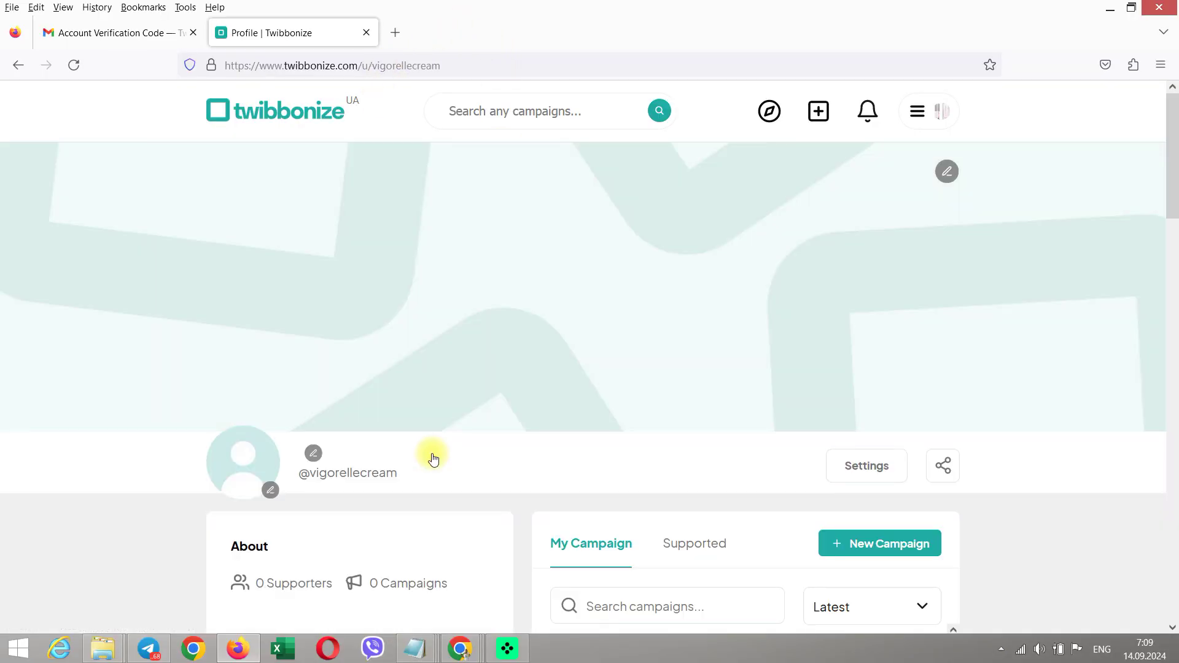
pyautogui.click(447, 66)
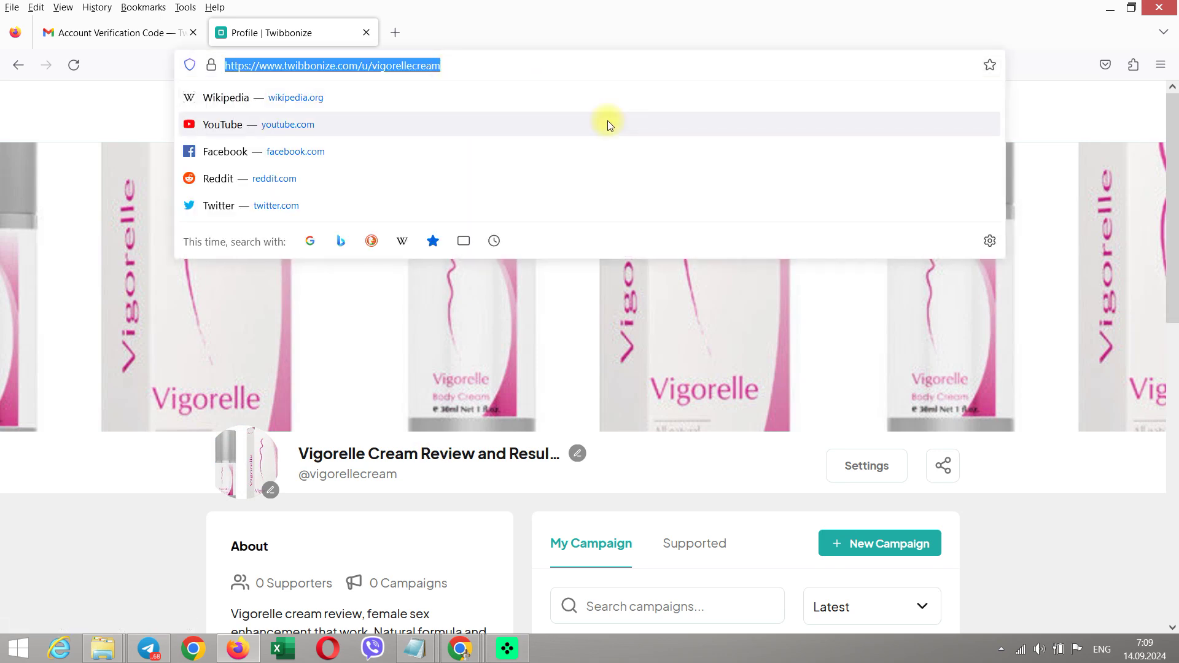
pyautogui.click(456, 64)
pyautogui.press('F11')
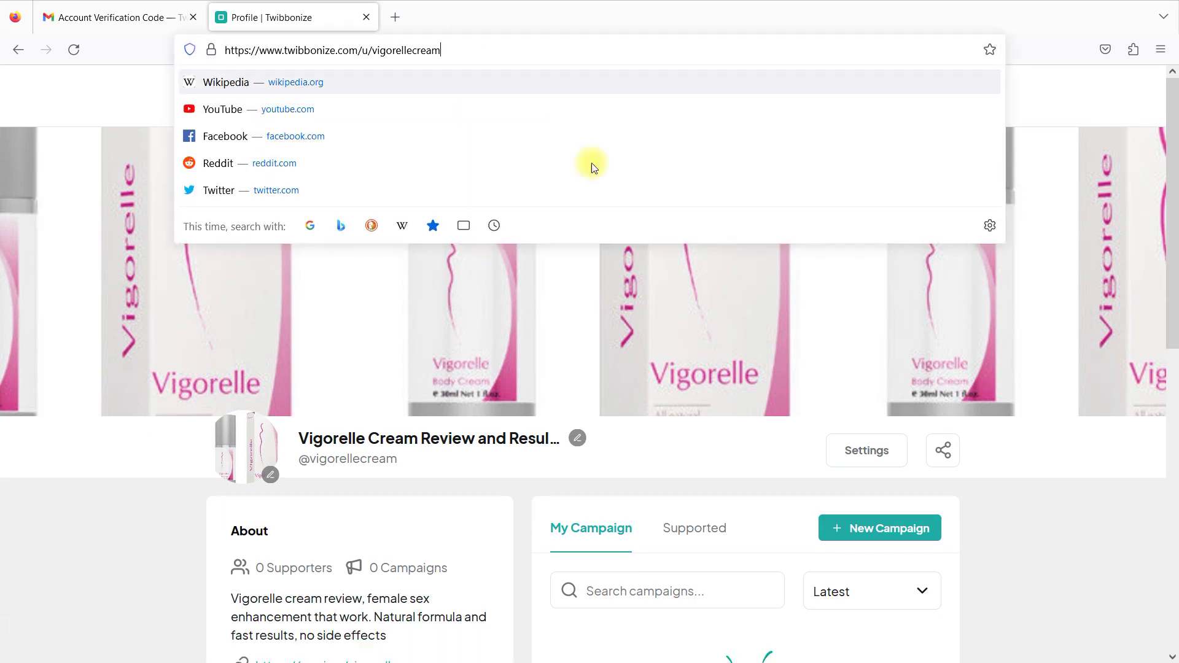
pyautogui.click(1060, 522)
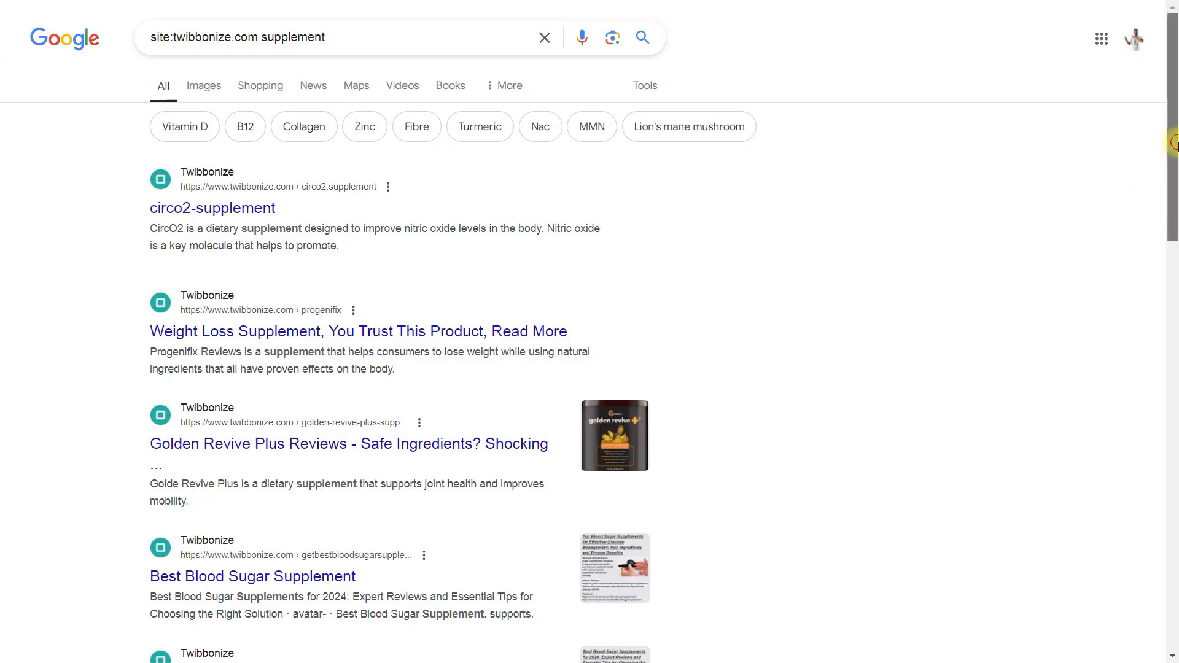
# Scroll the site:twibbonize.com supplement results, then search Google for NeuroPrime Reviews.
pyautogui.moveTo(1174, 143); pyautogui.dragTo(1174, 319)
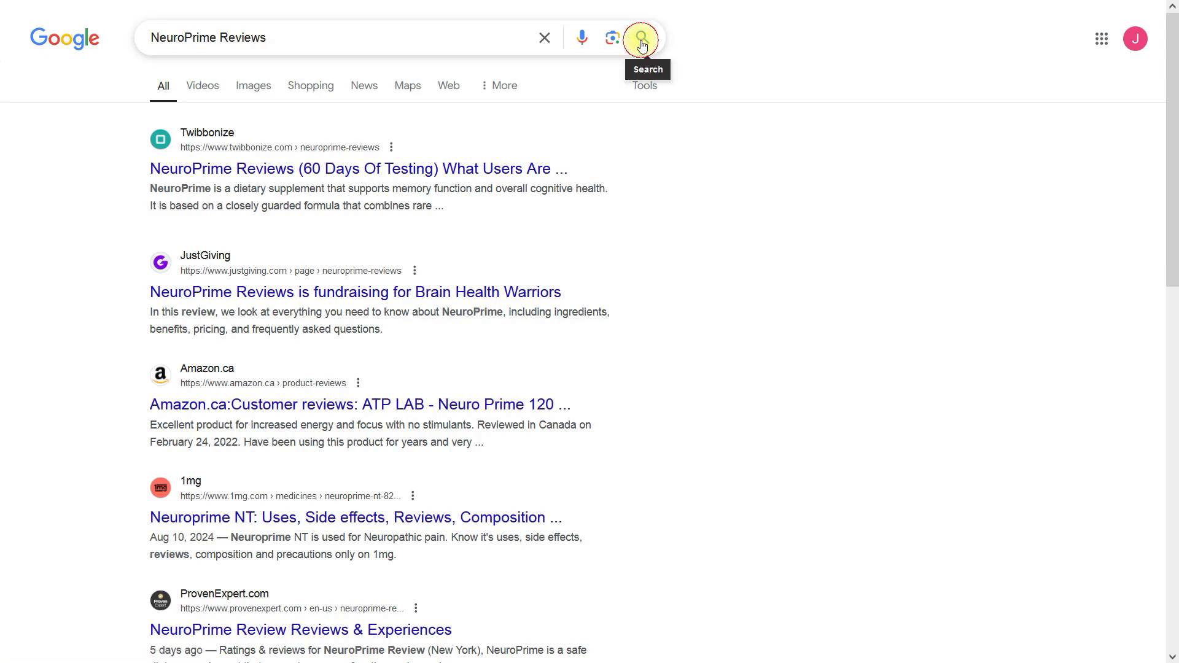
pyautogui.click(641, 39)
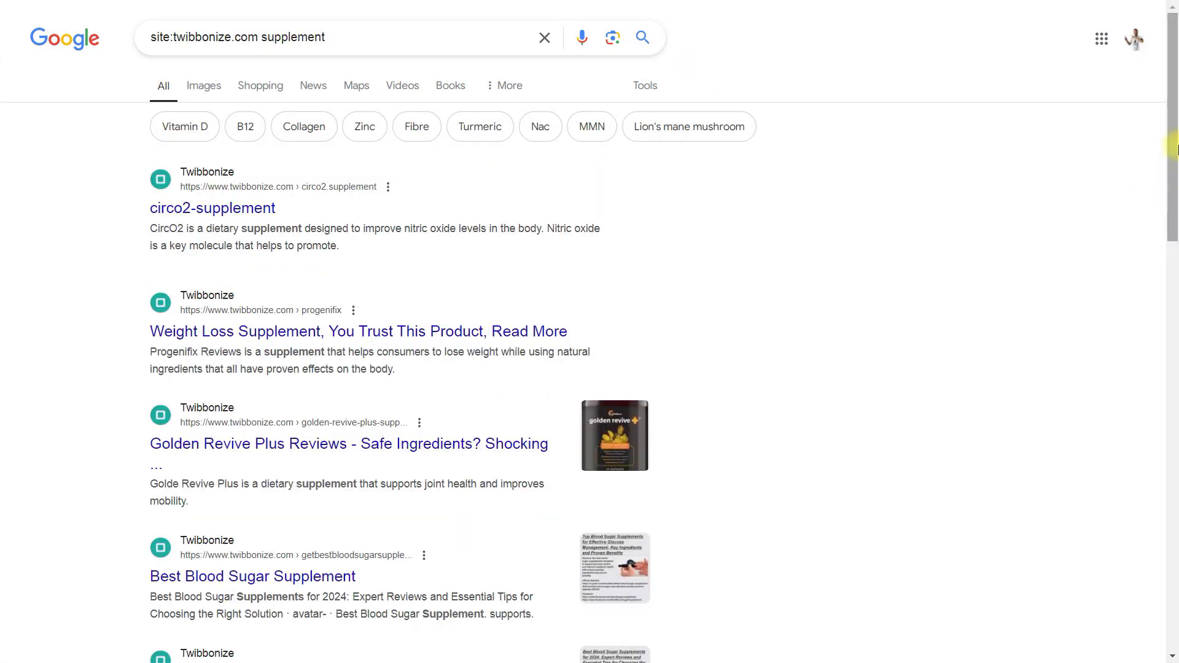
pyautogui.moveTo(1174, 149); pyautogui.dragTo(1174, 321)
# Inspect result titles such as Best Anabolic Steroids and scroll through the NeuroPrime results.
pyautogui.moveTo(145, 188); pyautogui.dragTo(361, 185)
pyautogui.click(958, 336)
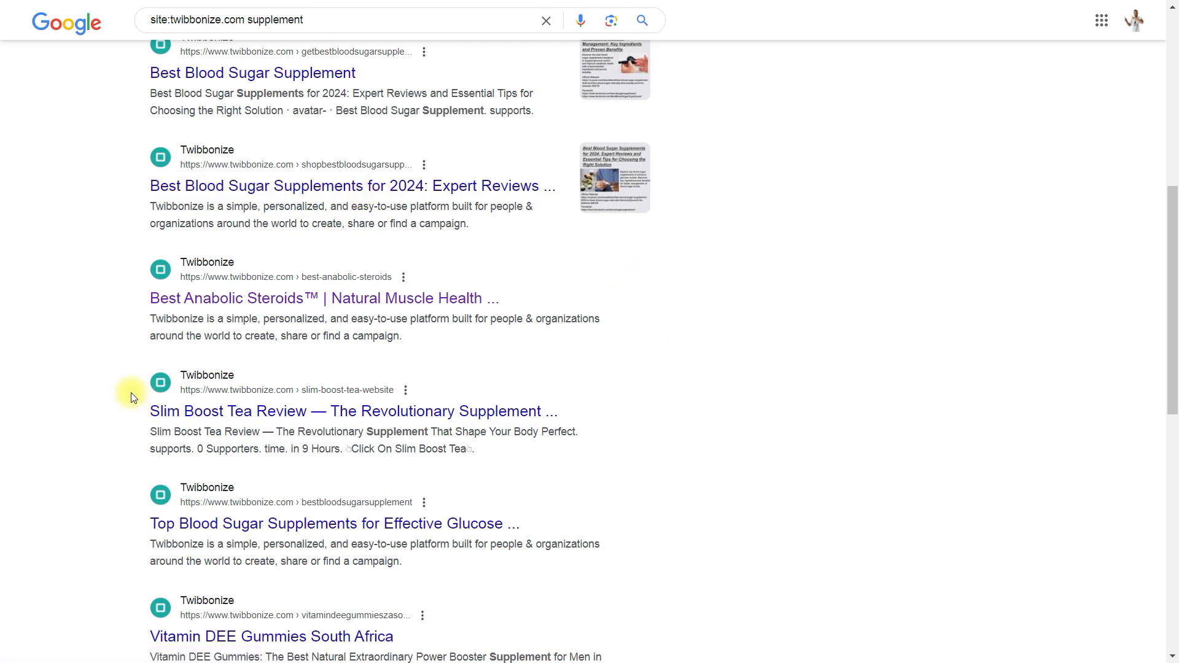
pyautogui.moveTo(122, 310); pyautogui.dragTo(308, 290)
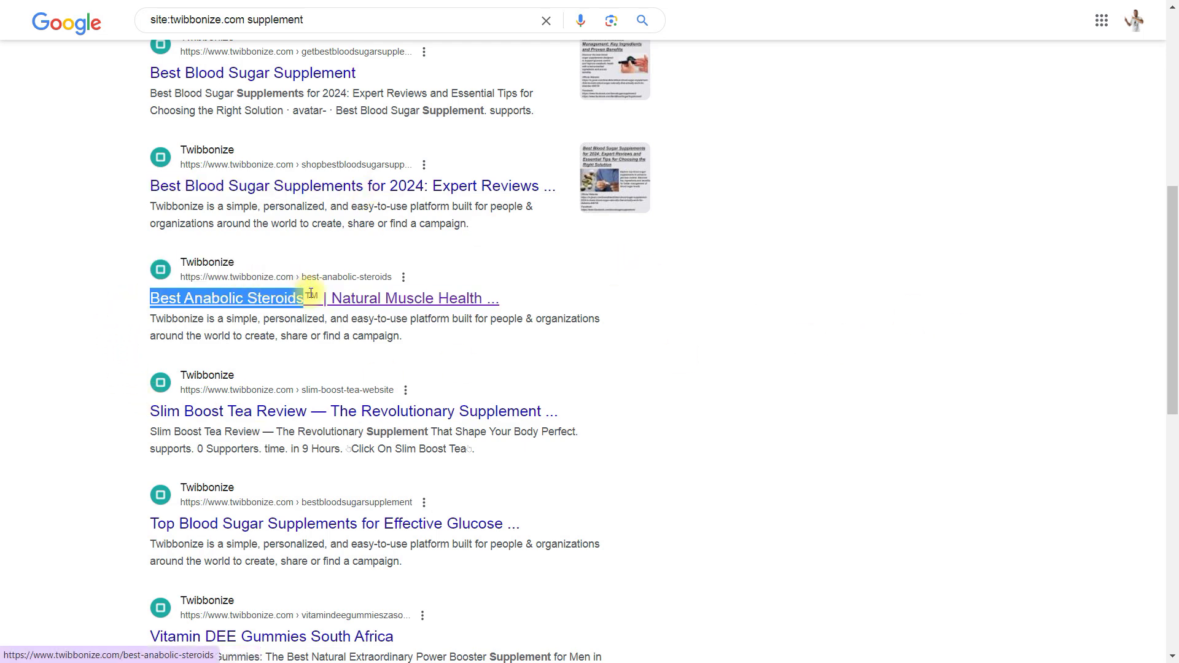
pyautogui.click(819, 384)
pyautogui.scroll(-5, 324, 271)
pyautogui.scroll(-2, 263, 303)
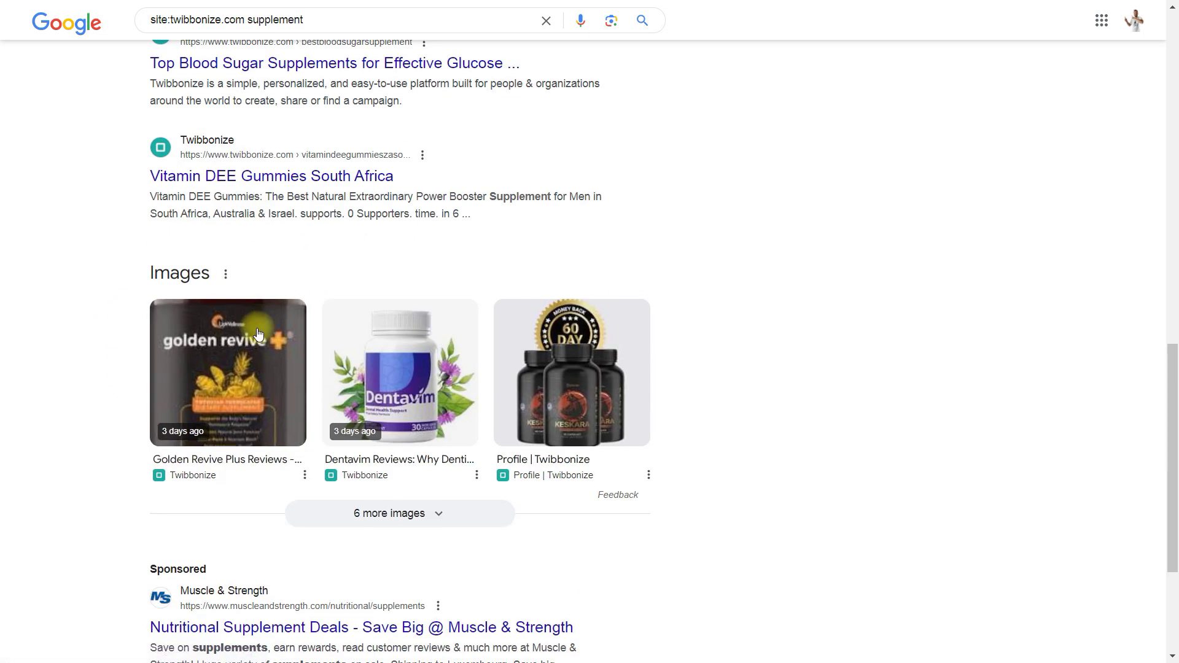
pyautogui.scroll(20, 982, 252)
pyautogui.moveTo(1173, 138); pyautogui.dragTo(1174, 242)
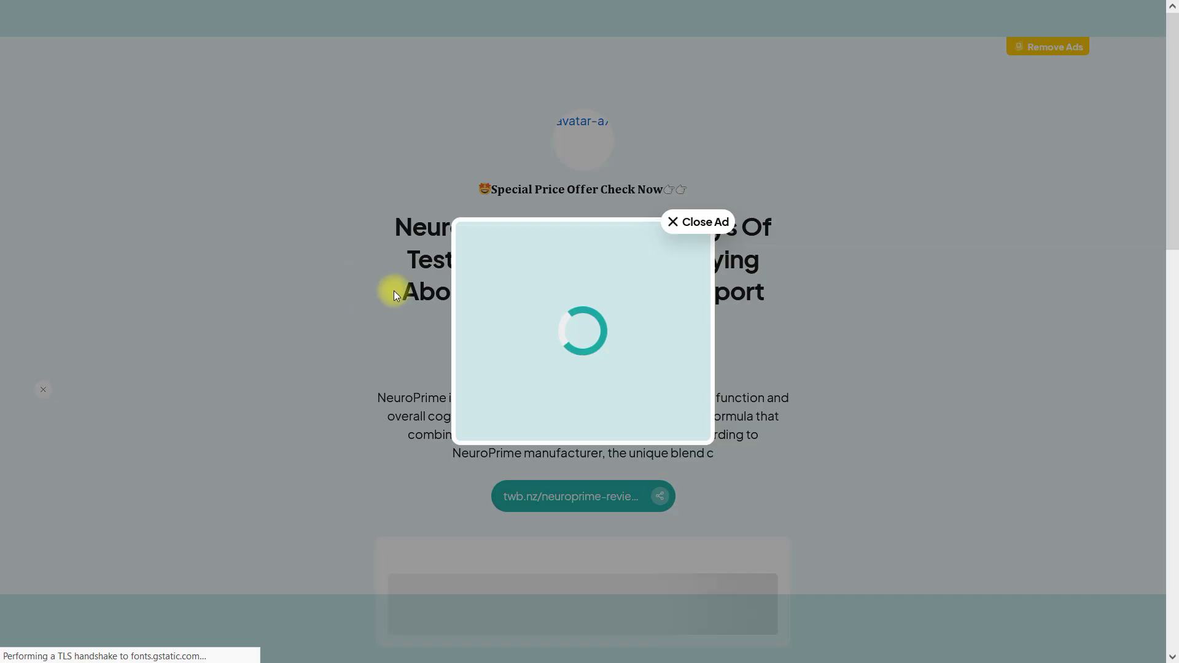
# Close the ad covering the NeuroPrime Reviews campaign page and scroll the page.
pyautogui.click(699, 224)
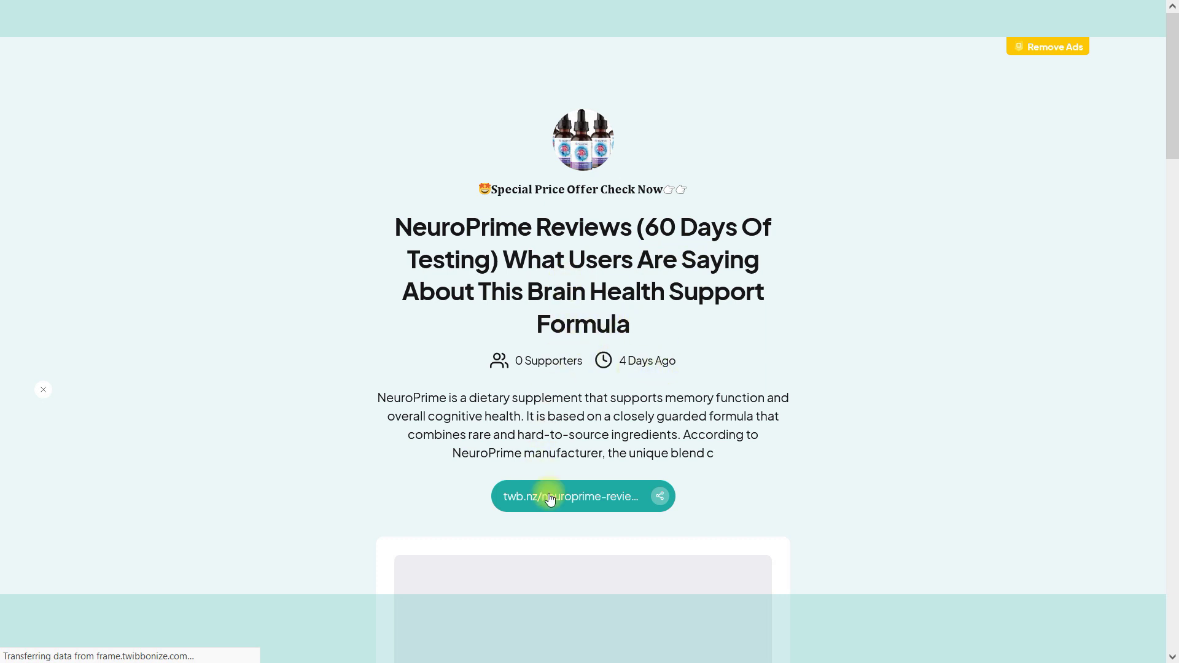
pyautogui.scroll(-2, 620, 463)
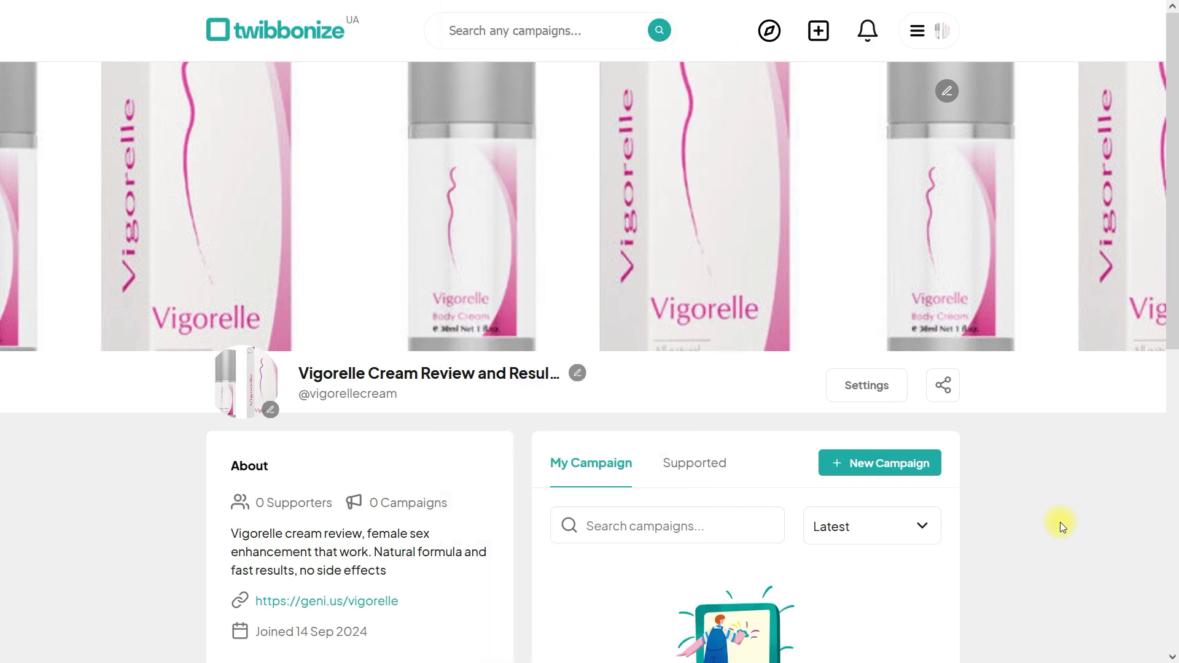
# Open the twibbonize.com Dim3x reviews profile from Google results and scroll through it.
pyautogui.scroll(-3, 996, 569)
pyautogui.scroll(3, 995, 561)
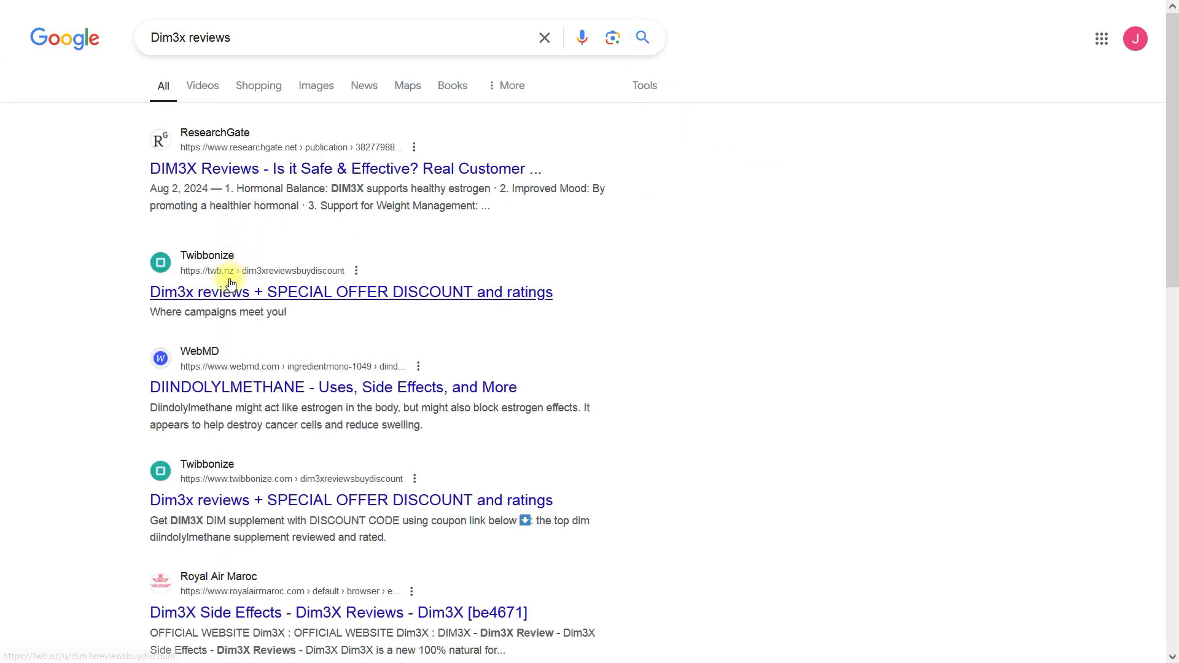
pyautogui.click(220, 506)
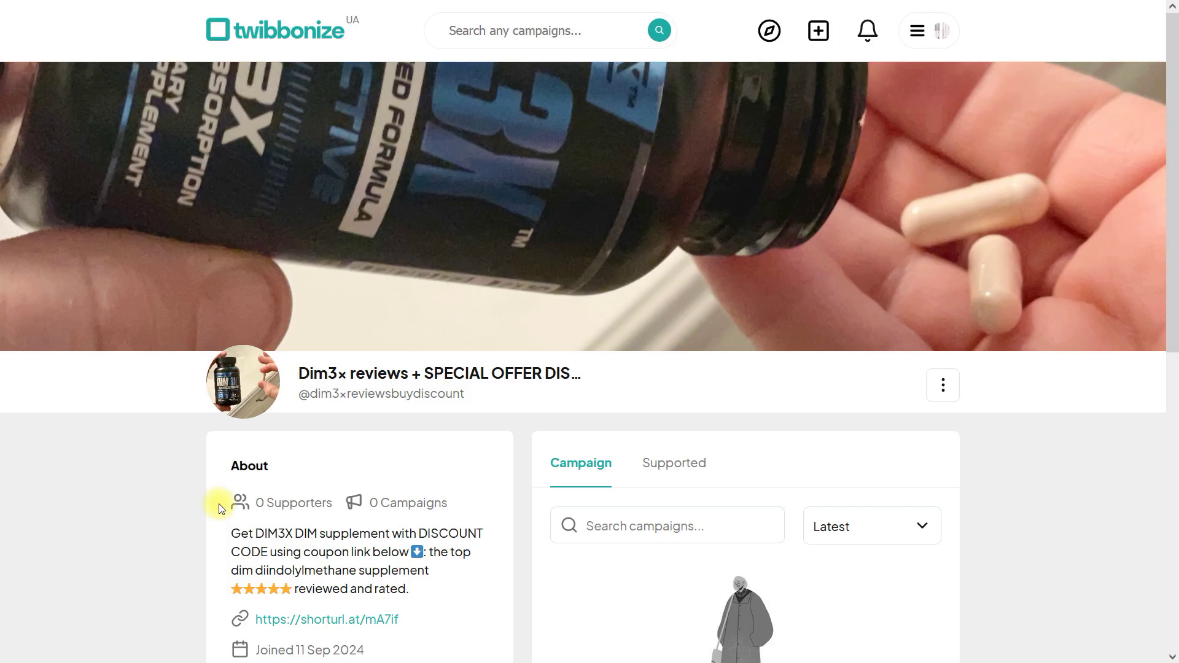
pyautogui.moveTo(1174, 203); pyautogui.dragTo(1166, 178)
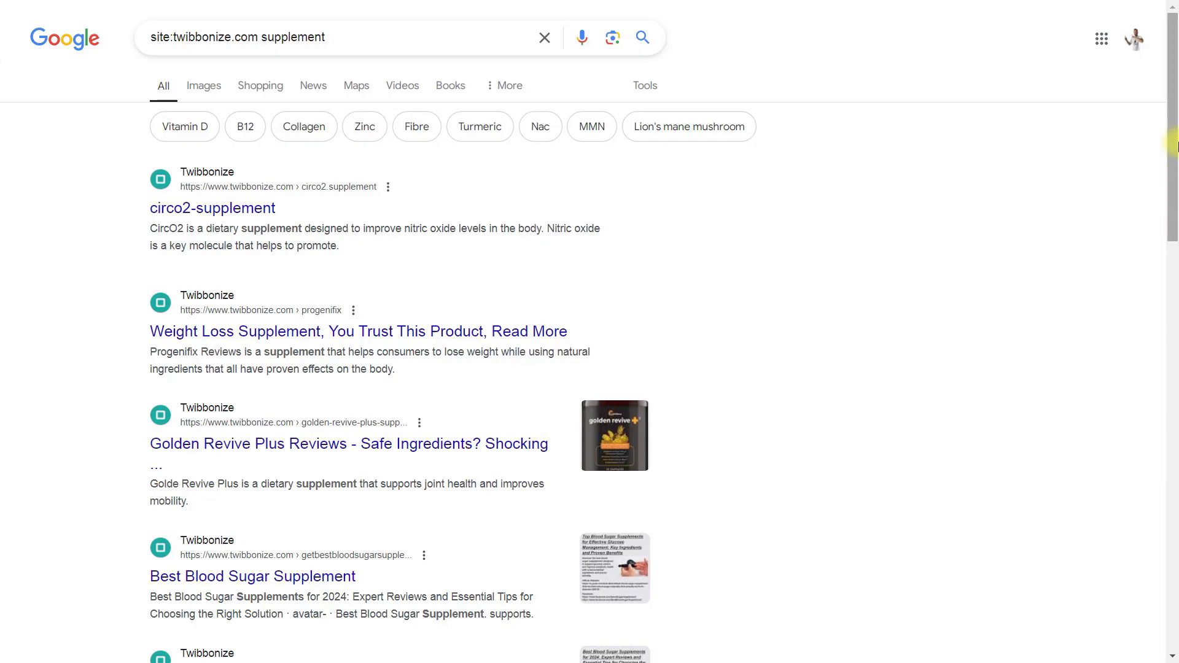
pyautogui.moveTo(1175, 145); pyautogui.dragTo(1175, 320)
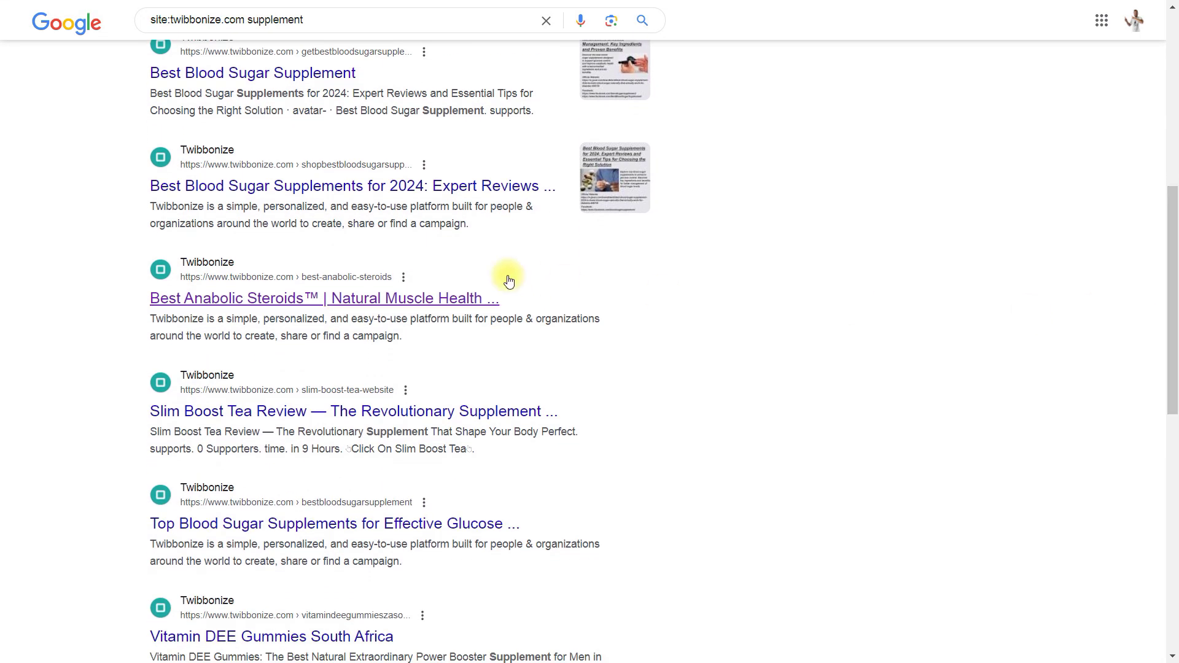
# Highlight the Best Blood Sugar Supplements and Best Anabolic Steroids result titles.
pyautogui.moveTo(221, 186); pyautogui.dragTo(363, 192)
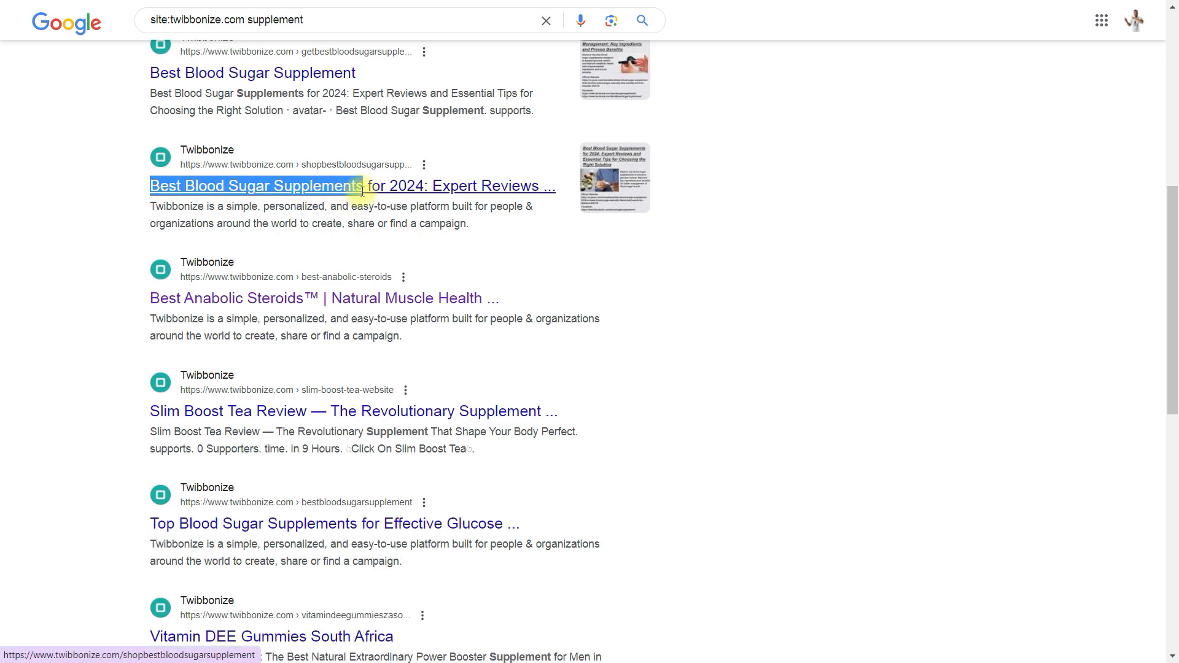
pyautogui.click(644, 280)
pyautogui.moveTo(120, 301); pyautogui.dragTo(331, 310)
pyautogui.click(823, 384)
# Show page 2 of the supplement results, then rerun the Dim3x reviews search.
pyautogui.scroll(-5, 798, 380)
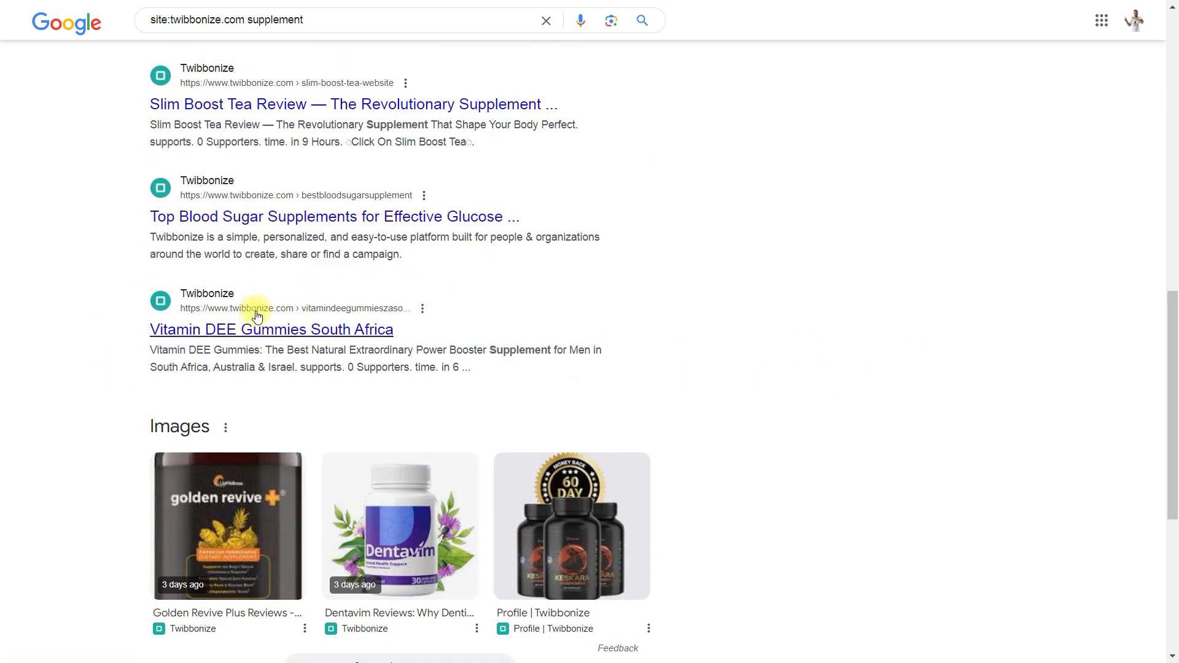
pyautogui.scroll(-6, 270, 313)
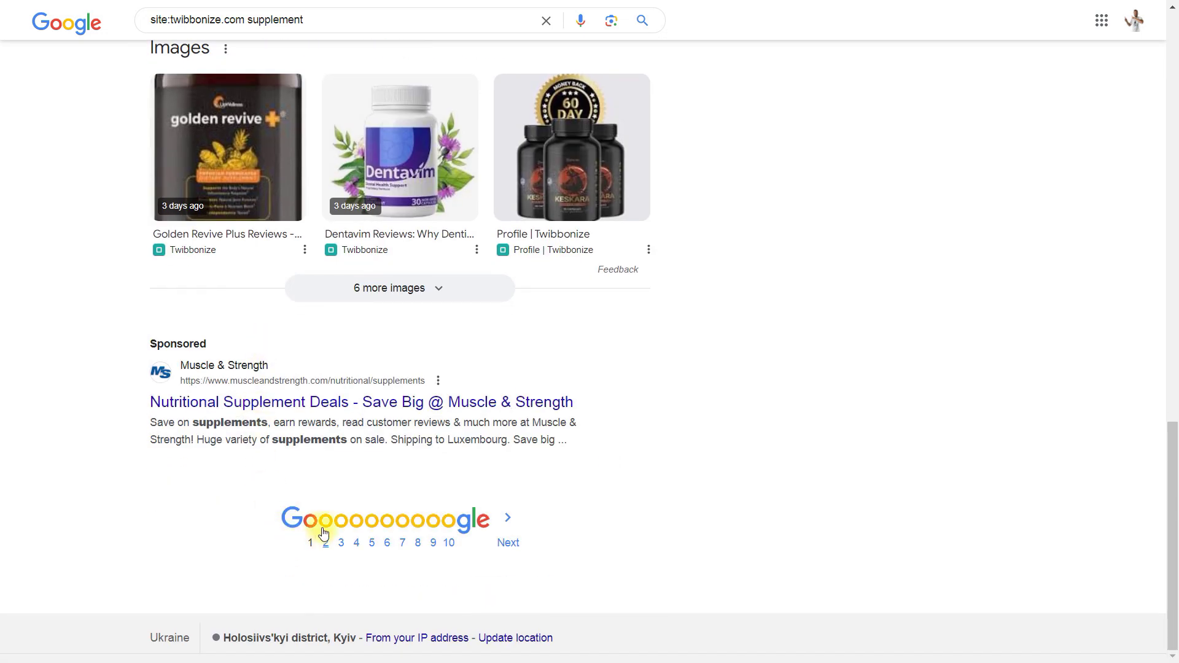
pyautogui.click(325, 531)
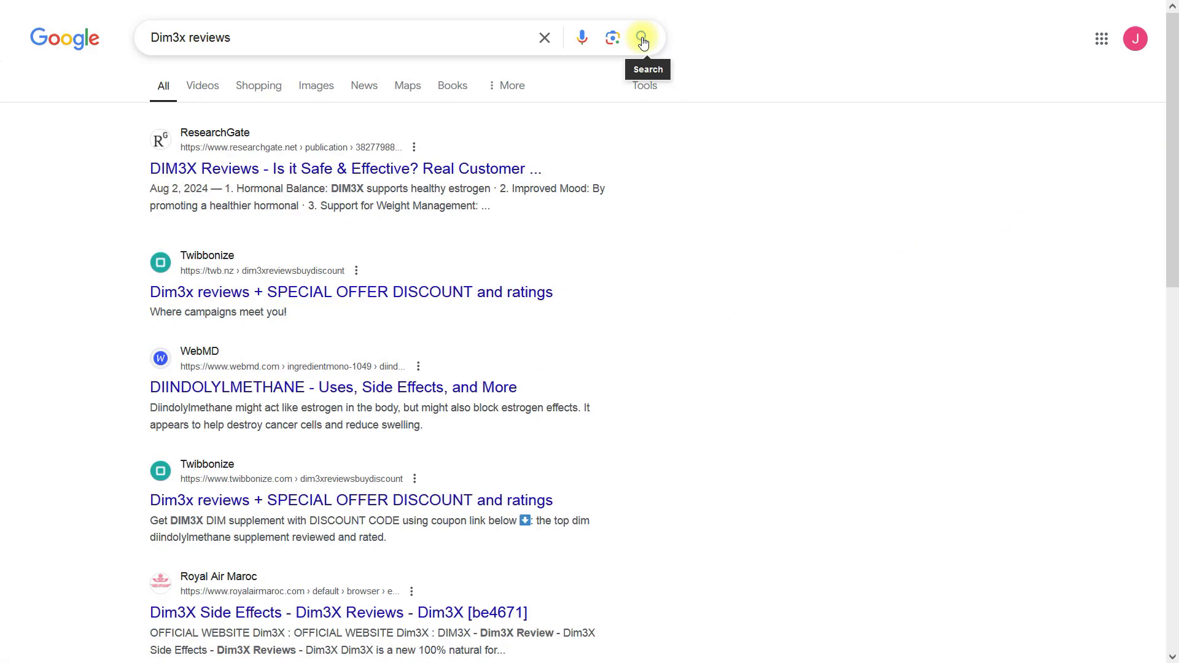
pyautogui.click(641, 37)
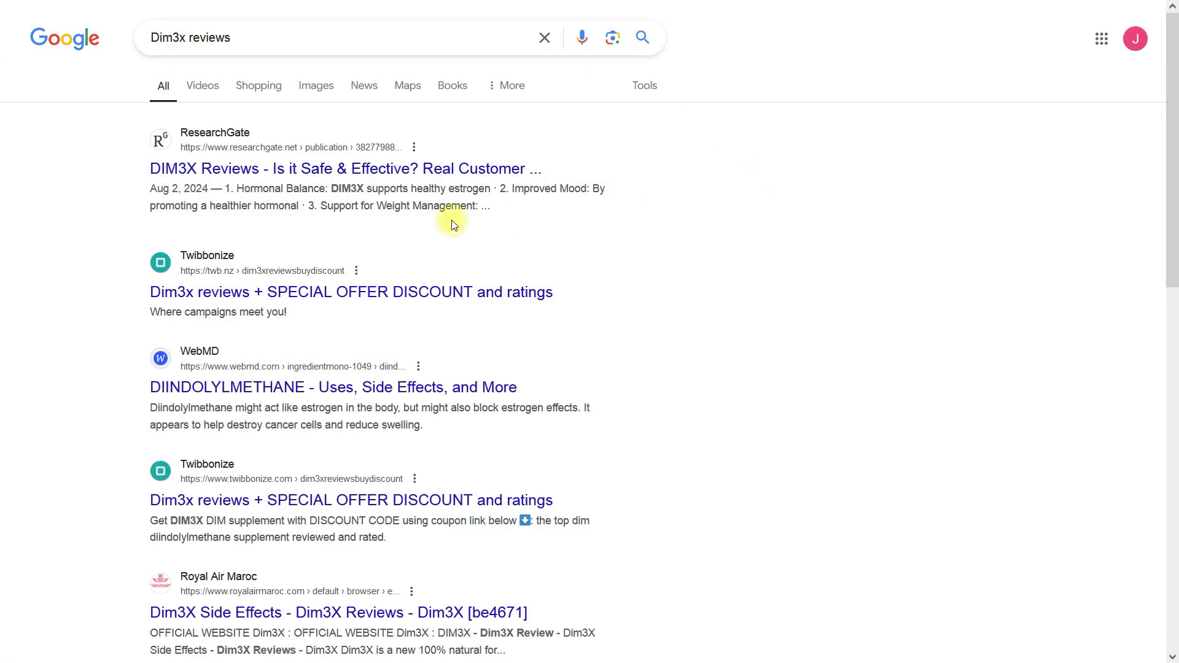